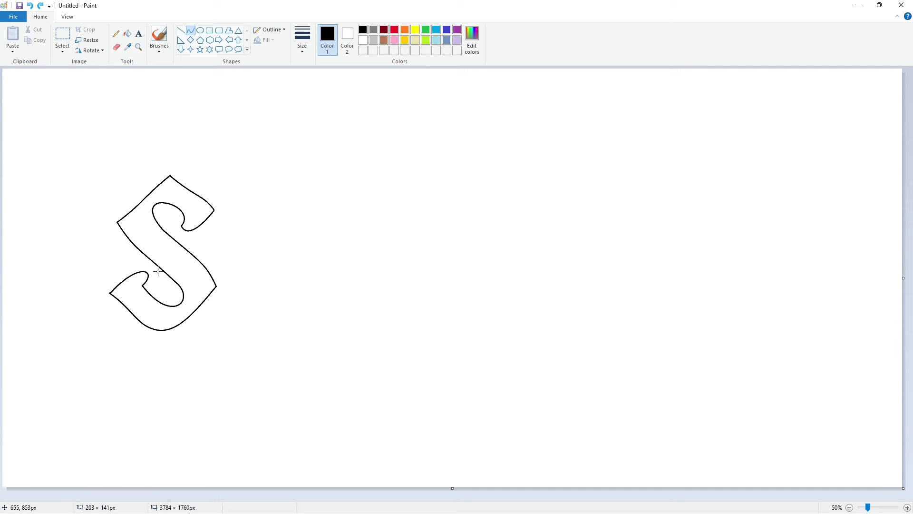
Undo the last stroke, redraw the S's lower-left terminal with a straight line and a curve, and fill the letter with black
key(ctrl+z)
click(180, 30)
drag(109, 293, 152, 271)
click(190, 30)
click(153, 271)
click(217, 281)
click(127, 33)
click(167, 192)
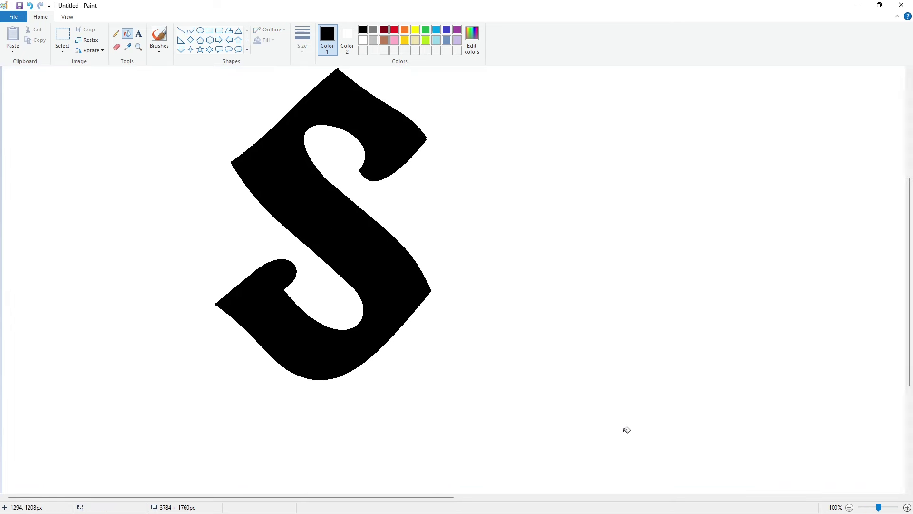
Outline the curved top serif, straight right edge and lower hook of a blackletter l beside the S
click(191, 30)
drag(223, 211, 251, 285)
click(181, 30)
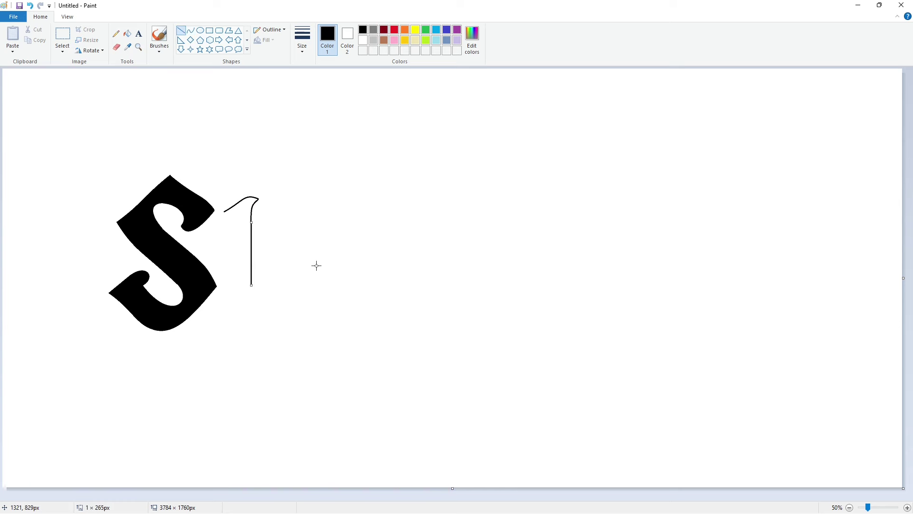
click(191, 30)
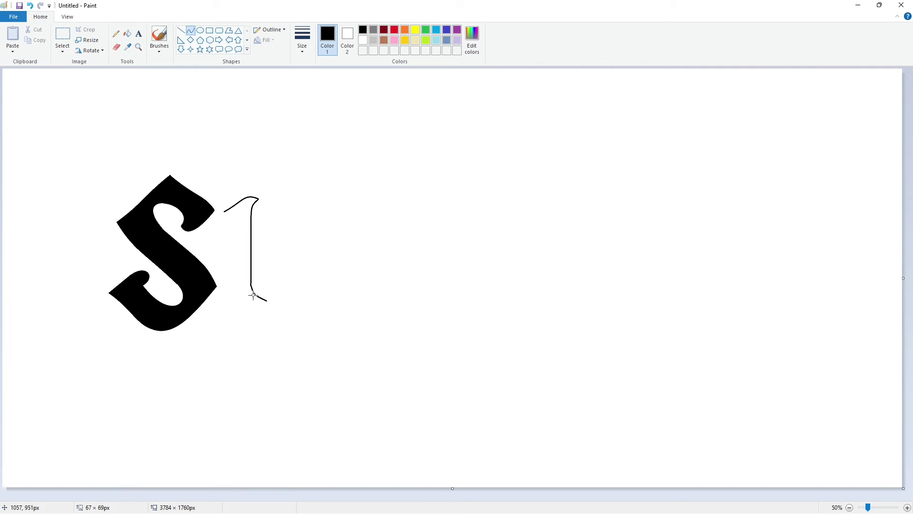
Close the l's outline with a straight left edge and a curved foot, and fill the letter with black
click(181, 30)
mouse_move(227, 214)
mouse_down()
mouse_move(227, 285)
mouse_move(248, 314)
mouse_up()
click(191, 30)
click(228, 301)
click(228, 302)
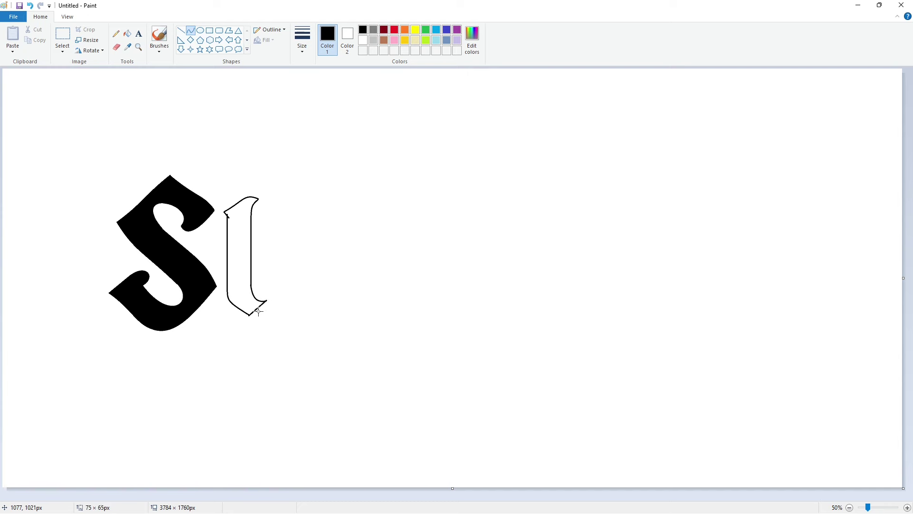
click(259, 311)
click(127, 33)
click(240, 252)
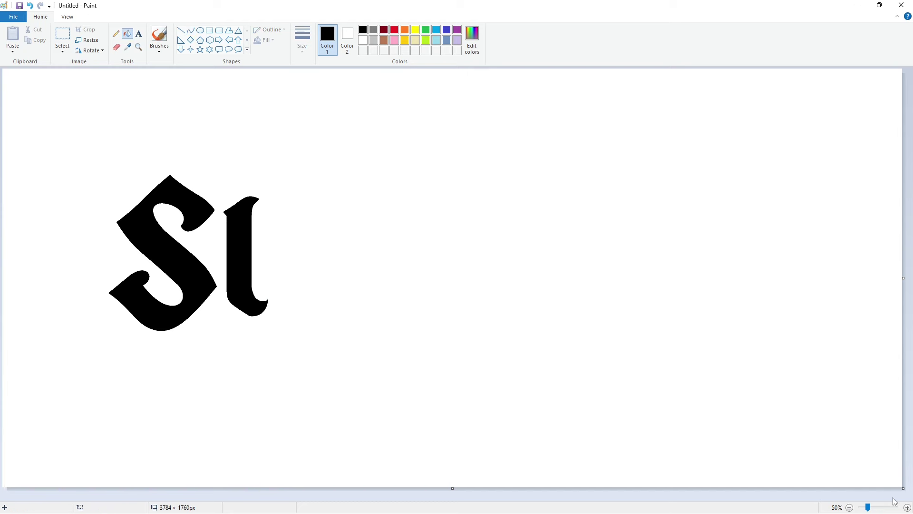
Trim the bottom edge of the l's foot with a white straight line
click(907, 507)
drag(377, 497, 441, 498)
click(181, 31)
click(365, 41)
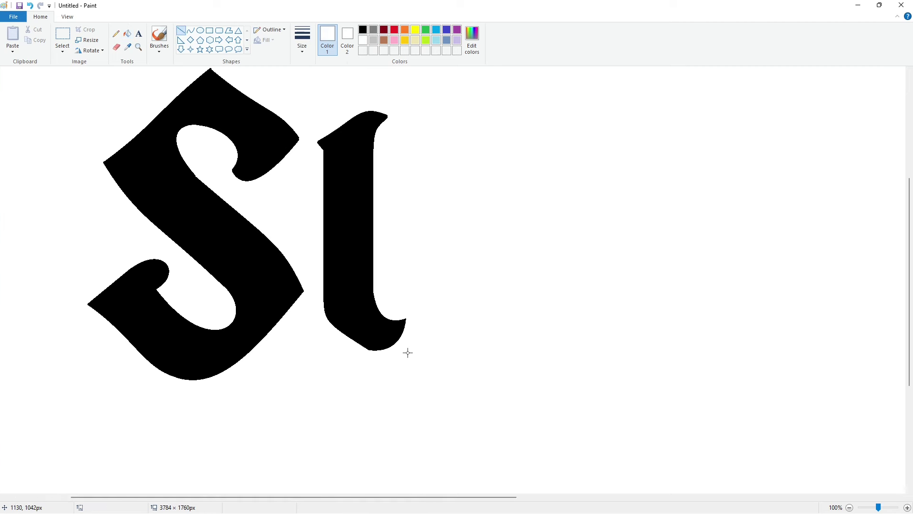
click(487, 351)
drag(366, 352, 390, 352)
click(849, 507)
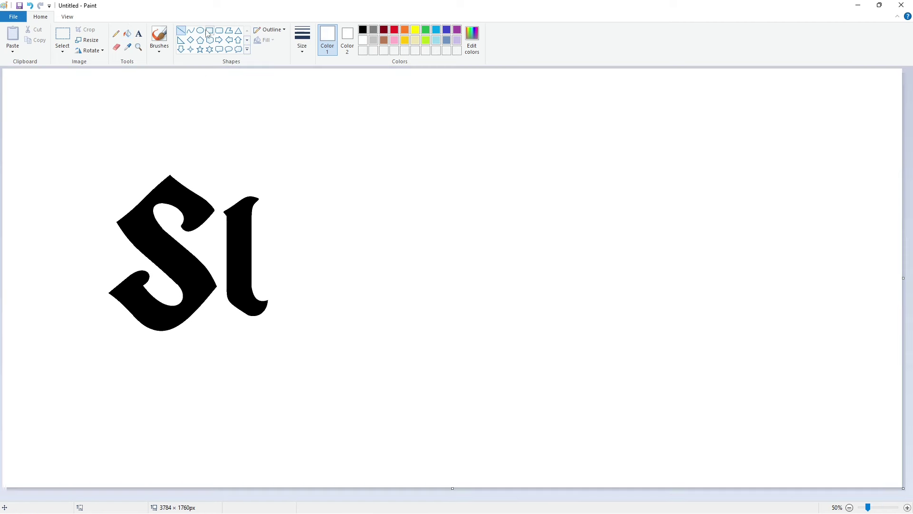
Draw a guide rectangle about 1983 × 347 px beginning just after the l and fill it with lavender
click(209, 30)
click(363, 30)
drag(271, 237, 743, 314)
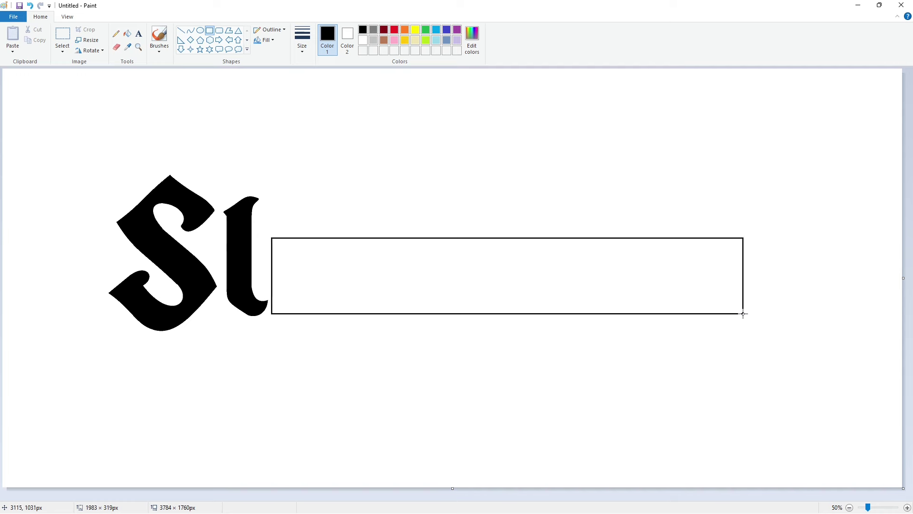
drag(507, 236, 510, 232)
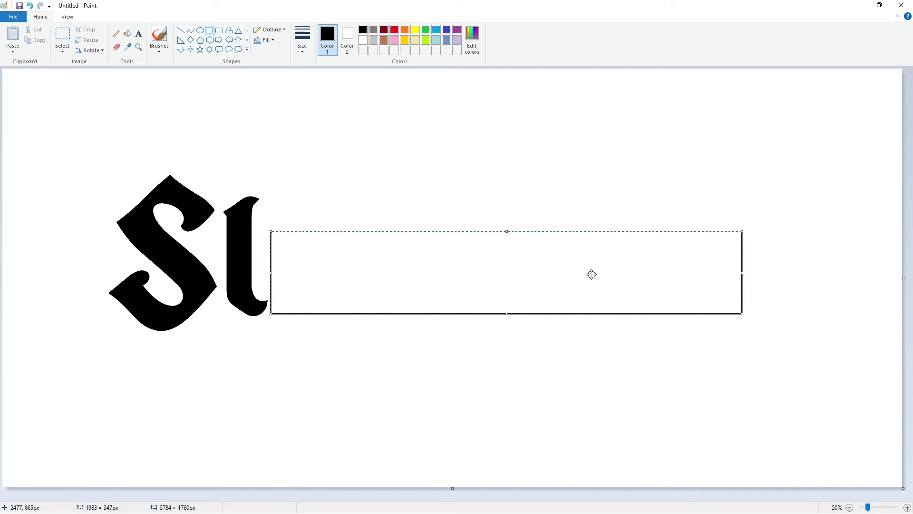
click(127, 33)
click(410, 276)
click(457, 40)
click(410, 277)
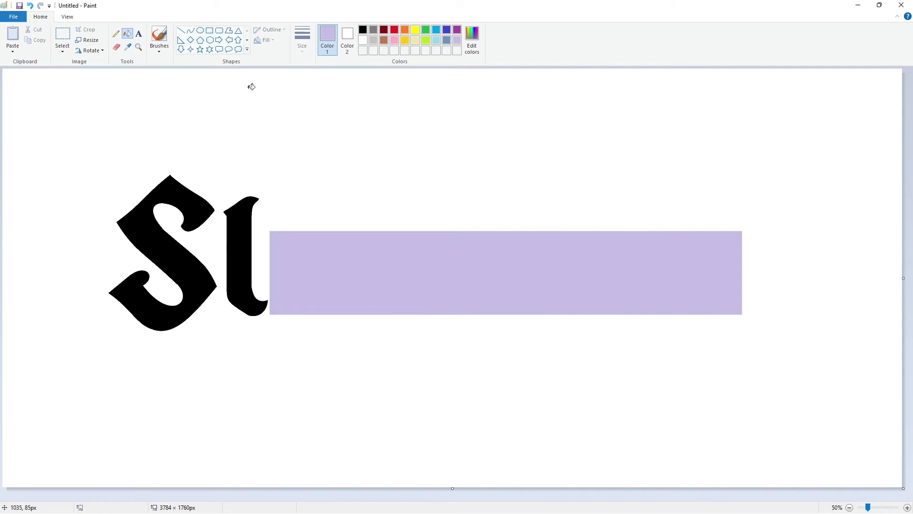
Draw the curved top of a lowercase e in black at the start of the lavender guide band
click(190, 30)
click(303, 40)
click(310, 102)
mouse_move(272, 244)
mouse_down()
mouse_move(308, 231)
mouse_move(339, 266)
mouse_up()
click(363, 30)
click(281, 244)
click(287, 233)
Draw the e's straight left edge and the short slanted strokes at its two corners
click(181, 30)
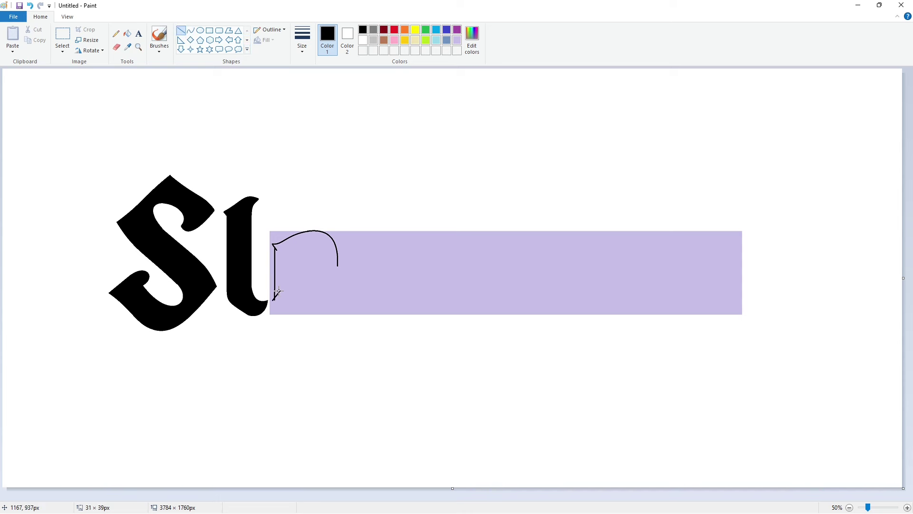
drag(279, 290, 279, 291)
click(360, 288)
Draw two parallel diagonal lines for the e's crossbar and a vertical line for the inner edge of its stem
mouse_move(337, 265)
mouse_down()
mouse_move(290, 285)
mouse_move(330, 260)
mouse_up()
click(351, 263)
key(Right)
key(Right)
key(Right)
key(Right)
key(Right)
key(Right)
key(Right)
key(Right)
click(395, 279)
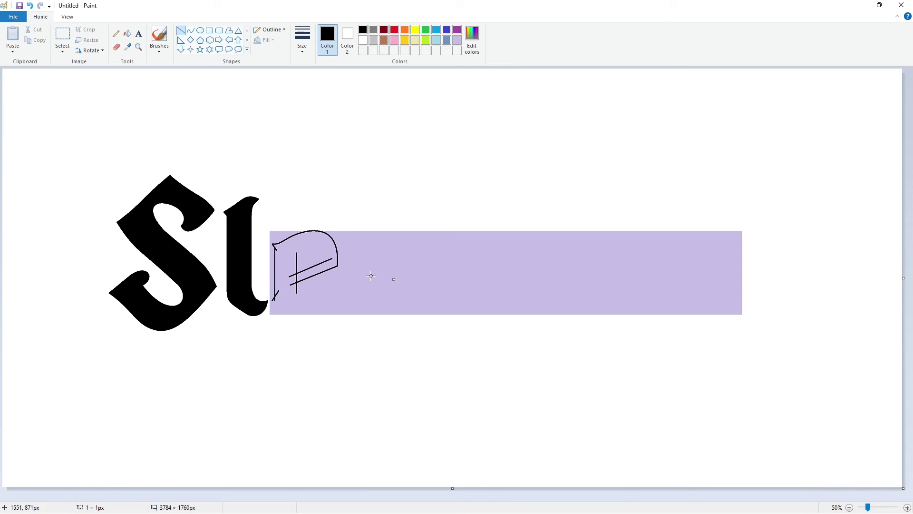
Complete the e's inner counter with a second vertical line and an arch joining the two verticals
mouse_move(314, 251)
mouse_down()
mouse_move(313, 271)
mouse_move(296, 238)
mouse_up()
key(ctrl+z)
key(Right)
key(Right)
click(190, 31)
drag(304, 238, 313, 238)
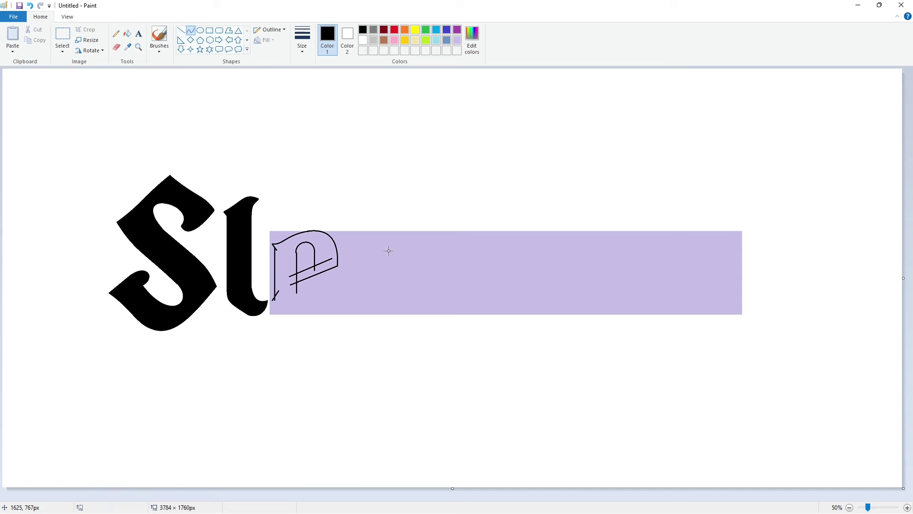
Draw the inner and outer curves of the e's lower tail
drag(296, 292, 329, 294)
drag(319, 299, 291, 307)
click(370, 318)
mouse_move(292, 309)
mouse_down()
mouse_move(334, 302)
mouse_move(310, 320)
mouse_up()
drag(318, 316, 320, 317)
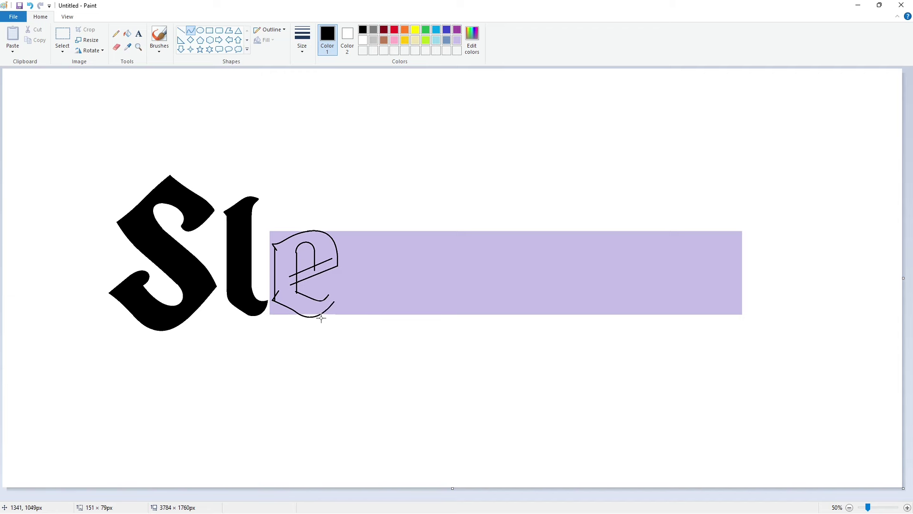
click(381, 332)
Close the end of the e's tail, fill the letter with black, and straighten the inner edge of its stem
click(908, 508)
drag(519, 486, 535, 487)
click(181, 31)
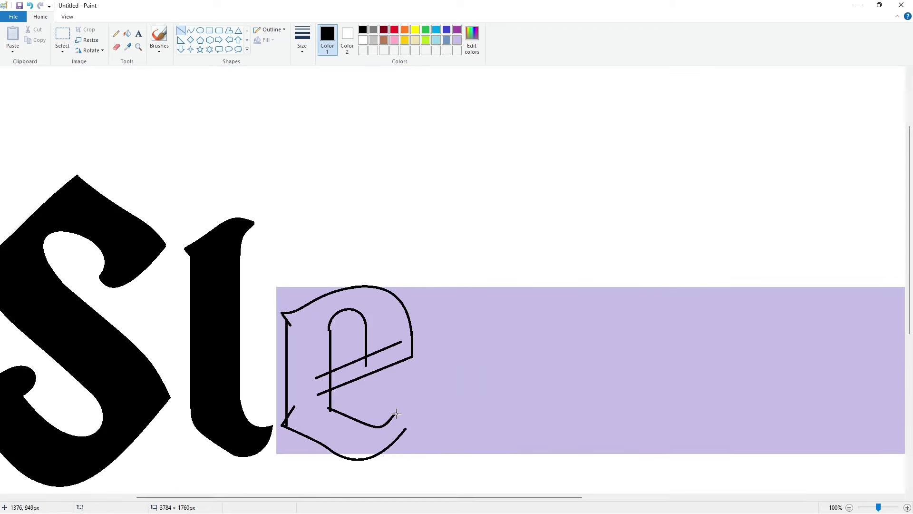
click(127, 33)
click(300, 321)
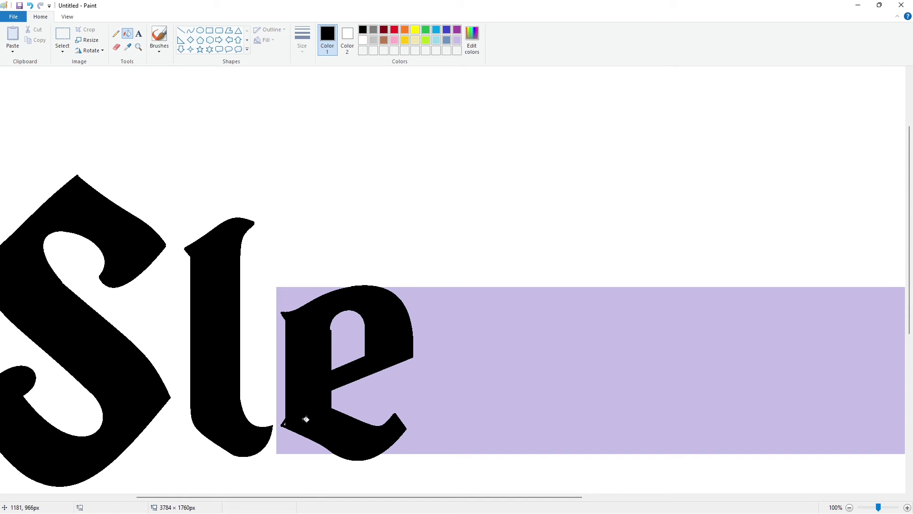
click(180, 30)
drag(329, 314, 329, 378)
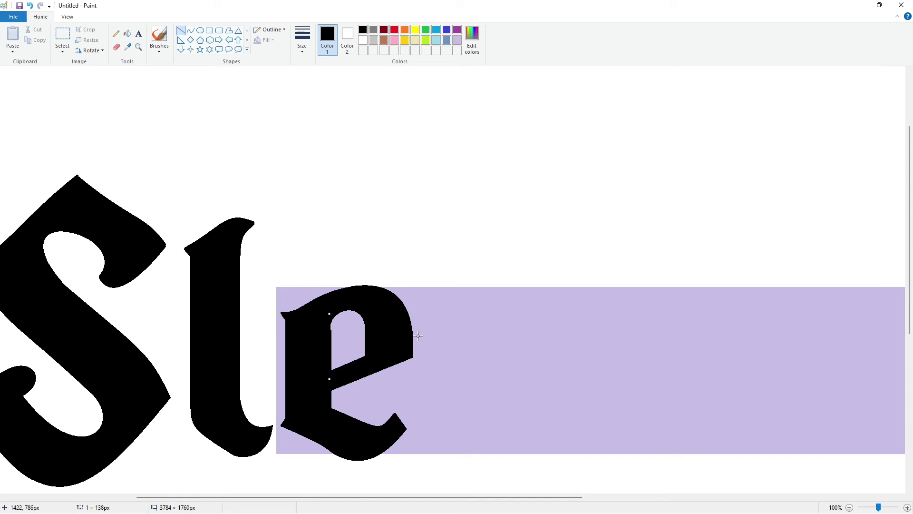
Fill the e's counter and the lavender area around its left side with white
click(127, 33)
click(363, 40)
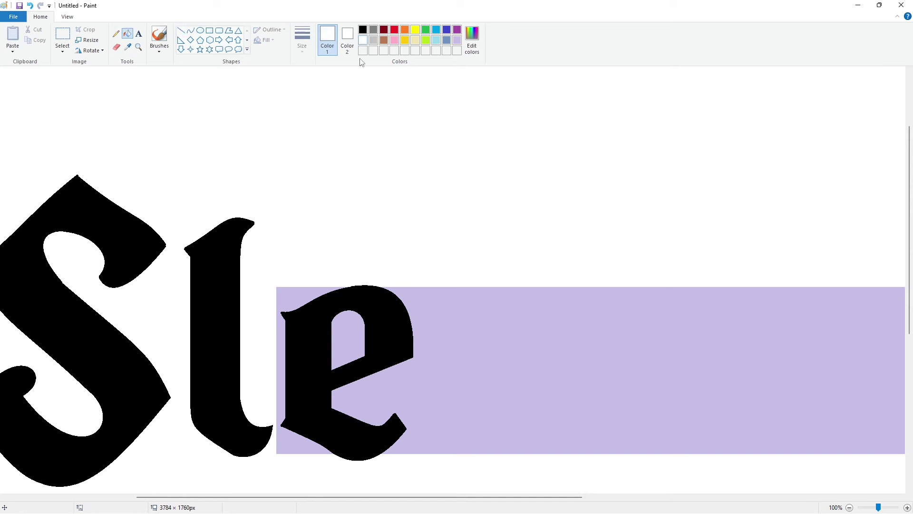
click(347, 333)
click(295, 298)
Paste a copy of the e in the canvas's upper-left corner and clear its lavender patch and stray l fragment
click(850, 508)
click(62, 34)
drag(254, 214, 354, 333)
key(ctrl+c)
key(ctrl+v)
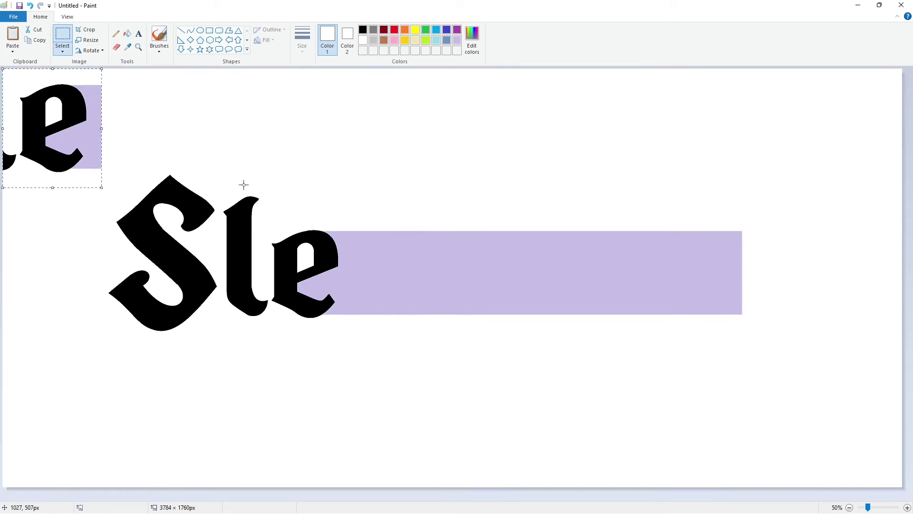
click(127, 33)
click(98, 119)
click(9, 159)
Place a duplicate of the cleaned e after the first e with a transparent background, and fill its counter with white
click(62, 38)
drag(3, 69, 109, 185)
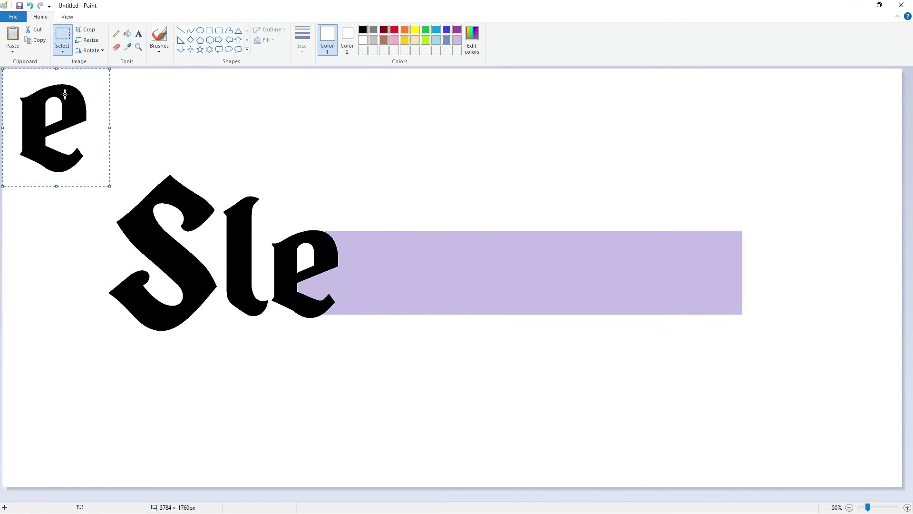
click(62, 50)
click(95, 137)
drag(66, 128, 395, 272)
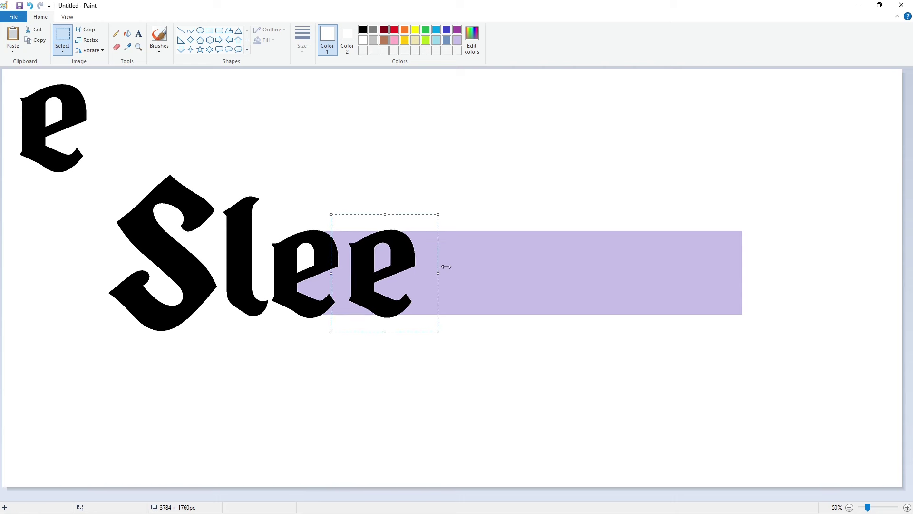
click(127, 33)
click(381, 253)
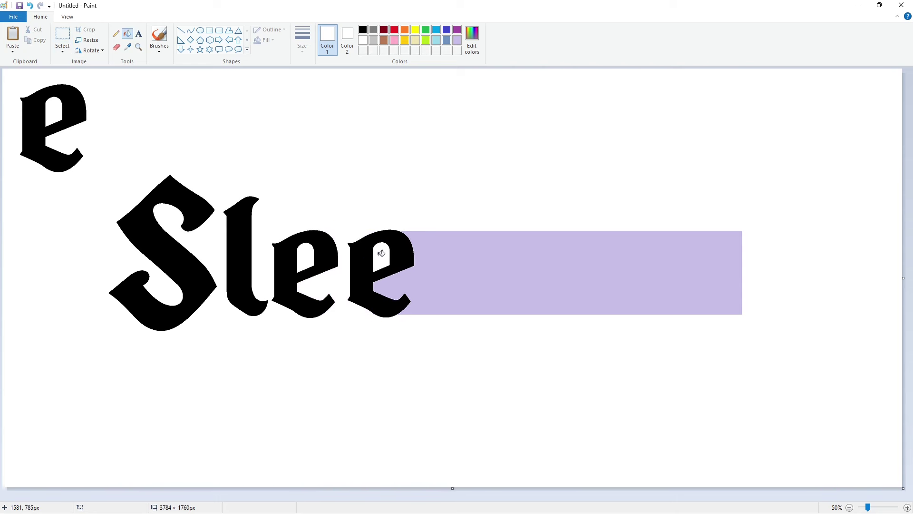
Outline the wavy top serif and long straight left edge of a p after the second e in black
click(191, 31)
click(362, 30)
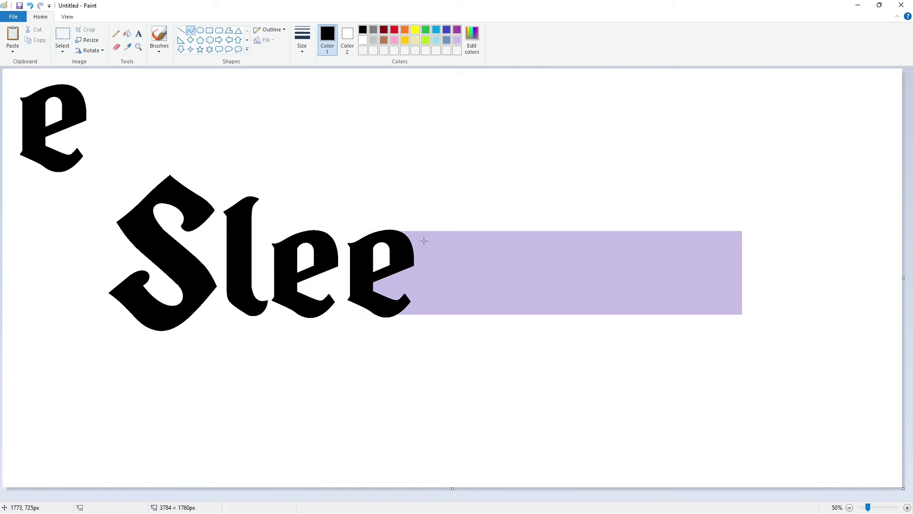
mouse_move(424, 242)
mouse_down()
mouse_move(430, 257)
mouse_move(455, 237)
mouse_move(440, 230)
mouse_move(436, 323)
mouse_up()
click(446, 231)
click(181, 31)
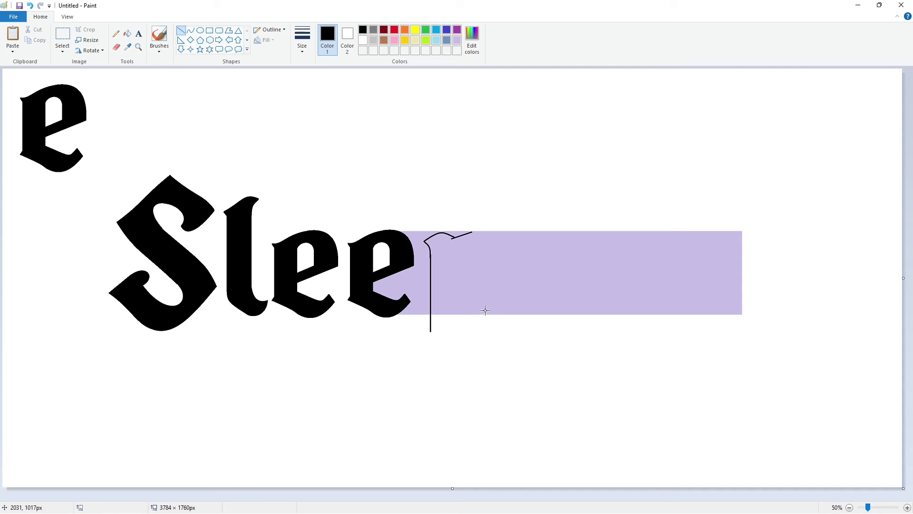
key(ctrl+z)
drag(429, 255, 430, 327)
key(ctrl+z)
drag(430, 254, 430, 338)
click(501, 309)
Draw the p's outer bowl curve and the curved edges of its descender foot
click(190, 30)
mouse_move(472, 231)
mouse_down()
mouse_move(484, 312)
mouse_move(453, 308)
mouse_move(457, 332)
mouse_move(427, 338)
mouse_up()
click(504, 253)
click(510, 288)
click(561, 302)
click(475, 317)
click(468, 316)
click(457, 310)
double_click(453, 328)
click(470, 331)
double_click(441, 344)
click(530, 332)
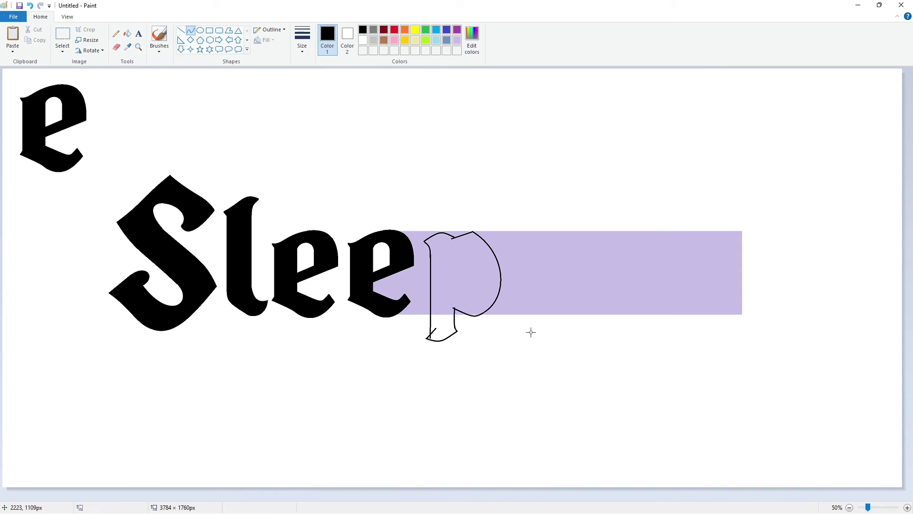
Draw the p's inner counter with a vertical line and a curve bulging toward the bowl
click(182, 31)
drag(454, 245, 454, 305)
click(505, 298)
click(190, 30)
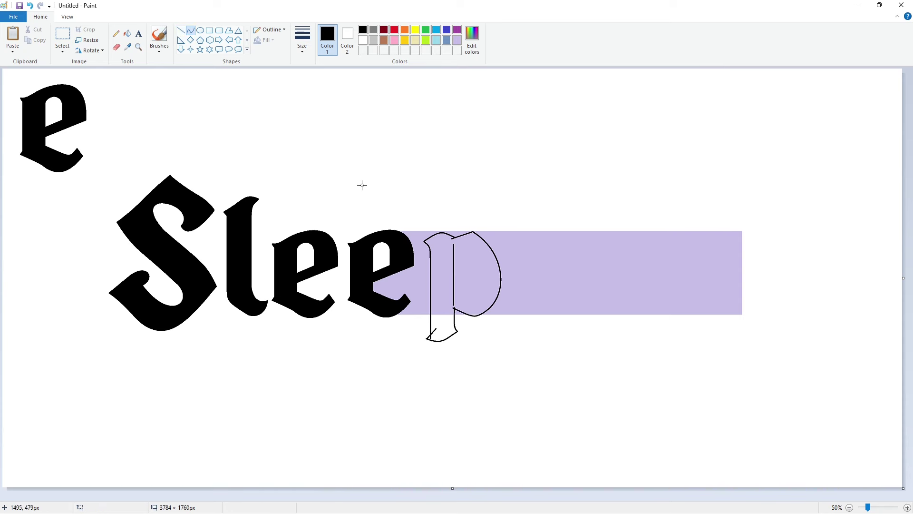
drag(454, 248, 454, 298)
click(475, 237)
click(489, 310)
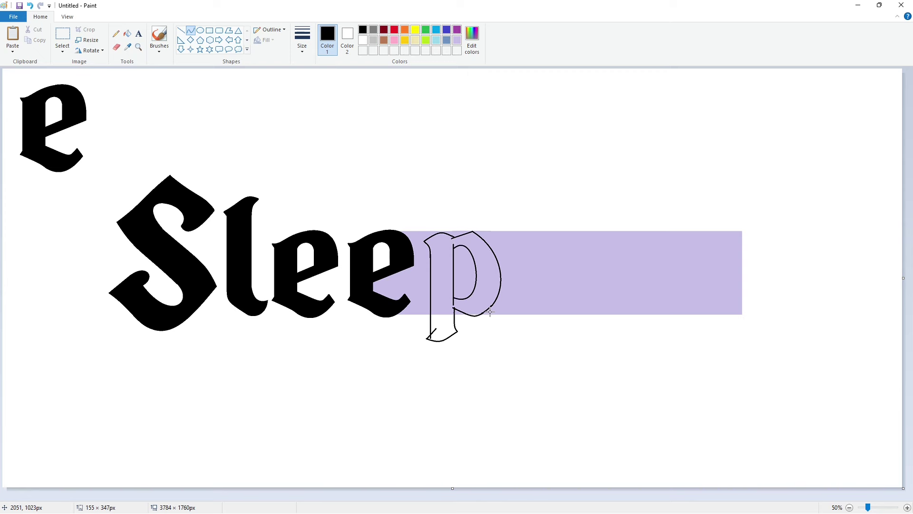
click(490, 308)
Fill the outlined p with black, including its foot and the small gap at the bottom of the bowl
click(127, 37)
click(442, 294)
click(443, 327)
click(907, 508)
drag(428, 497, 620, 497)
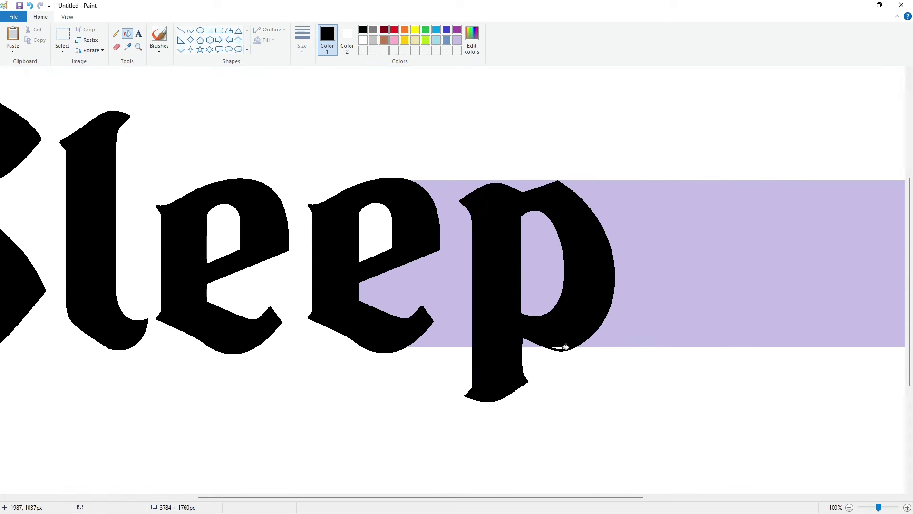
click(562, 348)
Trim the p's foot with a white line and straighten the left edge of its stem with a black line
click(360, 41)
click(181, 31)
drag(466, 391, 458, 402)
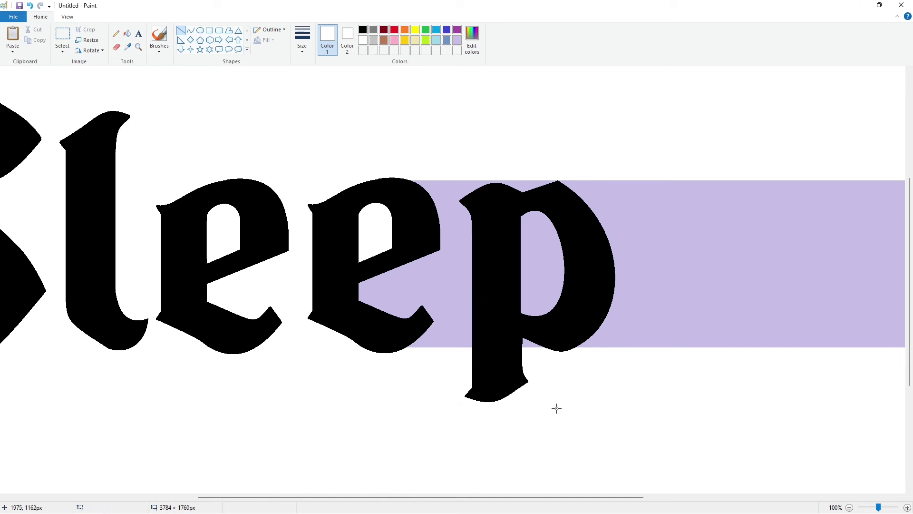
click(363, 31)
drag(473, 208, 473, 390)
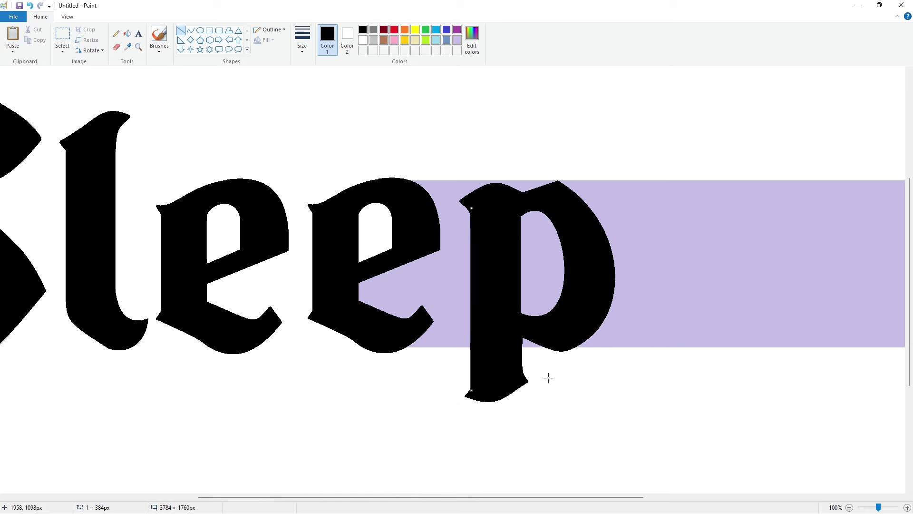
click(547, 377)
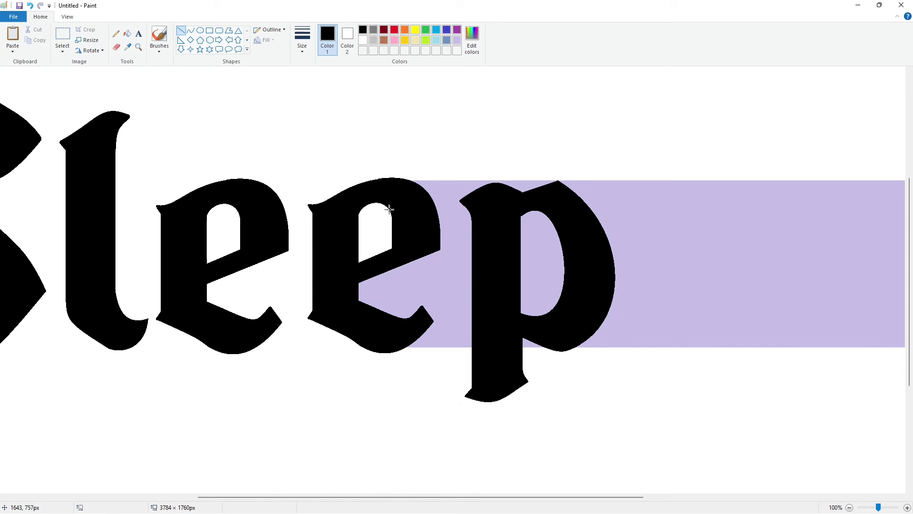
Fill the lavender before the p and inside its counter with white, and trim the top of its bowl
click(127, 34)
click(363, 41)
click(456, 266)
click(529, 259)
click(181, 30)
drag(549, 180, 584, 175)
scroll(621, 433, down, 1)
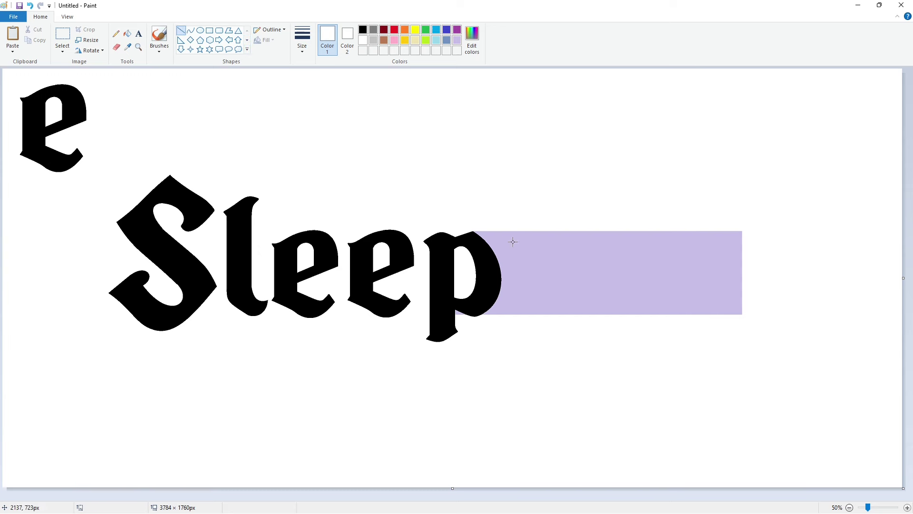
Outline the pointed top, straight right edge and lower hook of an i after the p in black
mouse_move(524, 231)
mouse_down()
mouse_move(514, 240)
mouse_move(540, 241)
mouse_move(539, 298)
mouse_up()
click(363, 32)
click(190, 30)
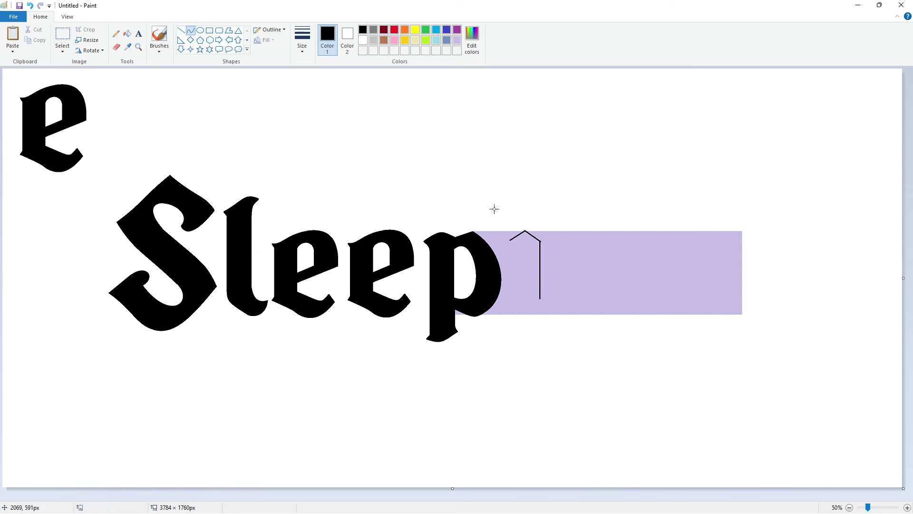
drag(511, 240, 515, 248)
click(540, 306)
click(543, 308)
Close the i's outline with a curved foot and straight left edge, and fill its stem with black
drag(551, 309, 517, 304)
click(545, 325)
click(539, 317)
click(179, 32)
drag(517, 242, 517, 276)
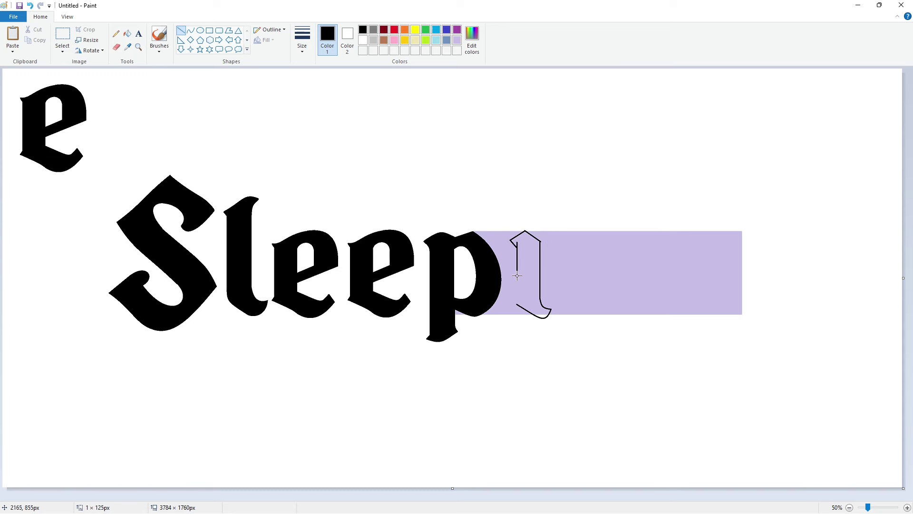
click(127, 33)
click(530, 252)
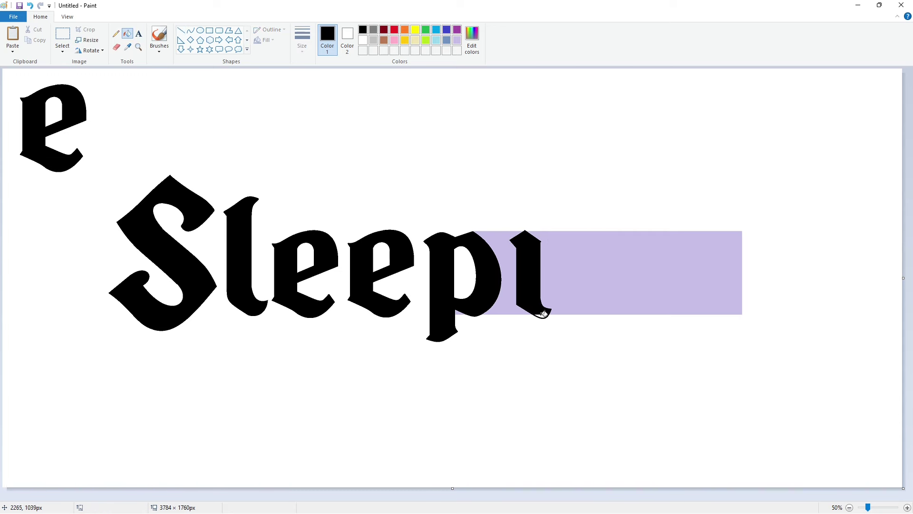
Outline a rounded dot with a notched right side above the i in black and fill it with black
click(191, 32)
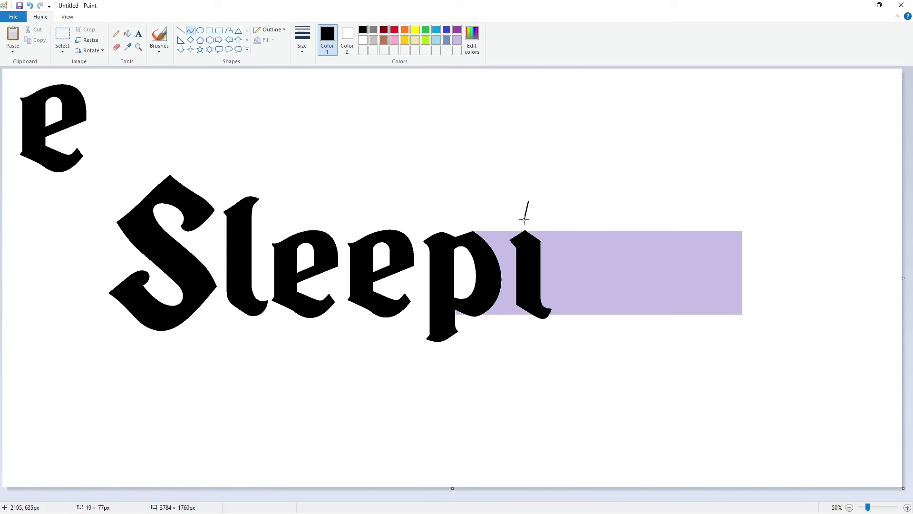
mouse_move(524, 220)
mouse_down()
mouse_move(501, 216)
mouse_move(543, 217)
mouse_up()
click(583, 212)
click(907, 507)
drag(425, 497, 673, 497)
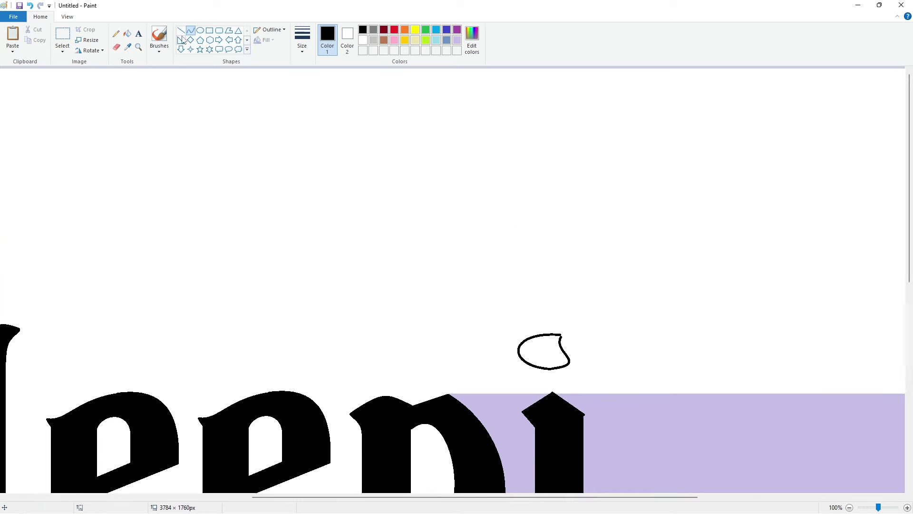
click(181, 30)
click(128, 33)
click(544, 353)
scroll(597, 347, down, 2)
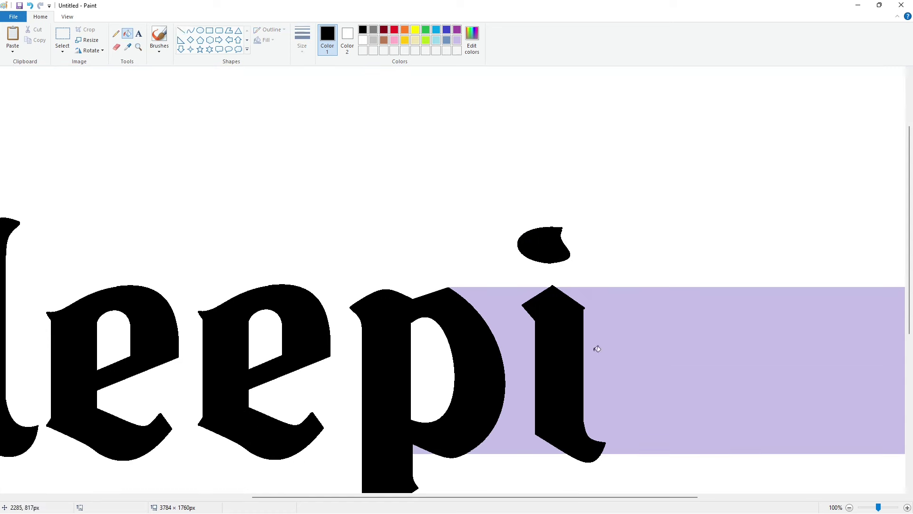
Trim the lower and upper edges of the i's dot with white lines
click(180, 31)
click(363, 40)
drag(541, 264, 563, 265)
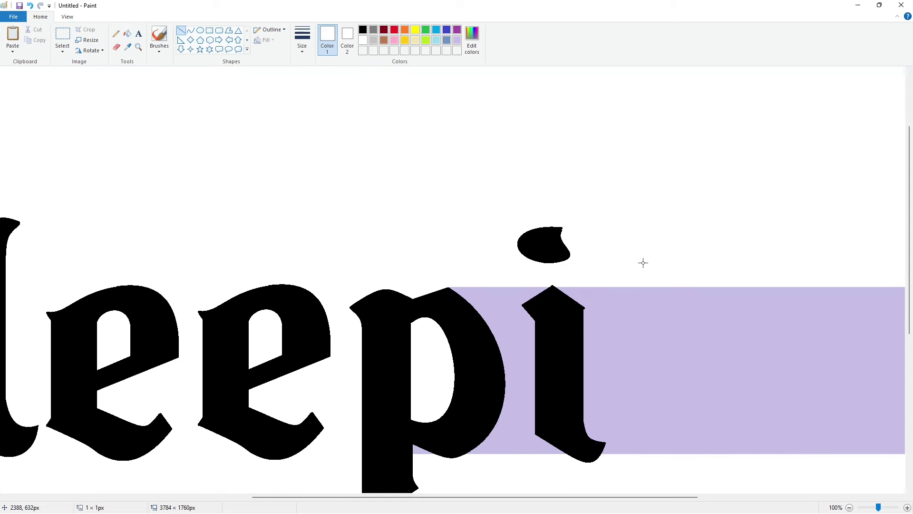
drag(546, 225, 561, 225)
click(849, 507)
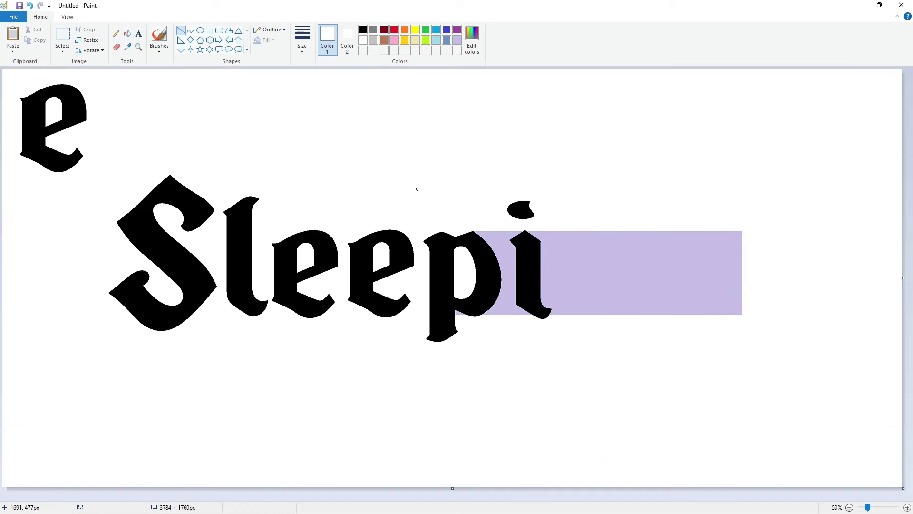
Trim the i's right edge with a lavender line and fill the lavender between the p and i with white
click(907, 507)
drag(328, 497, 613, 497)
click(457, 40)
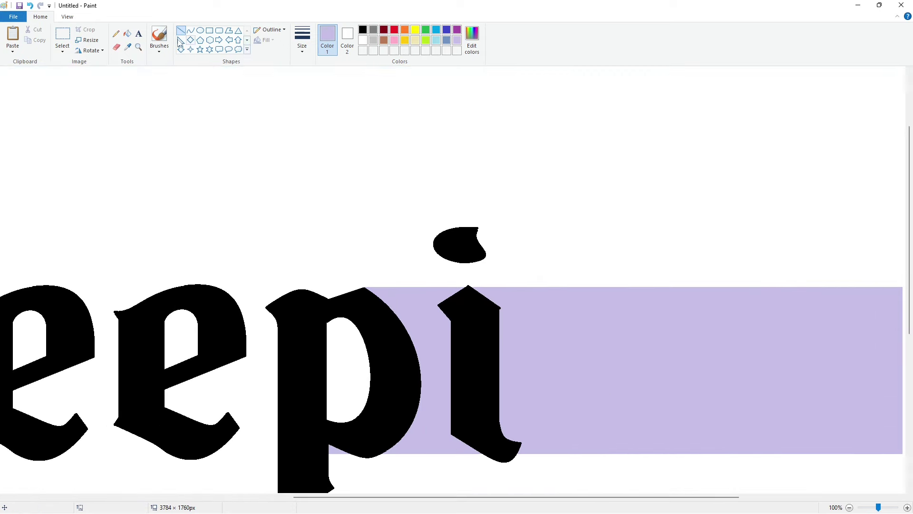
drag(500, 303, 500, 323)
click(127, 33)
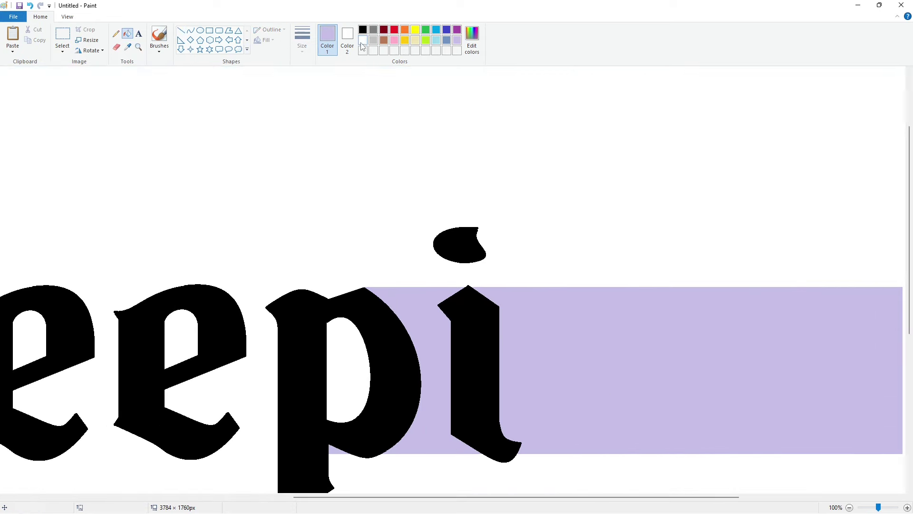
click(363, 40)
click(428, 323)
click(849, 507)
Draw the wavy double-arched top of an n after the i with black curves
click(181, 31)
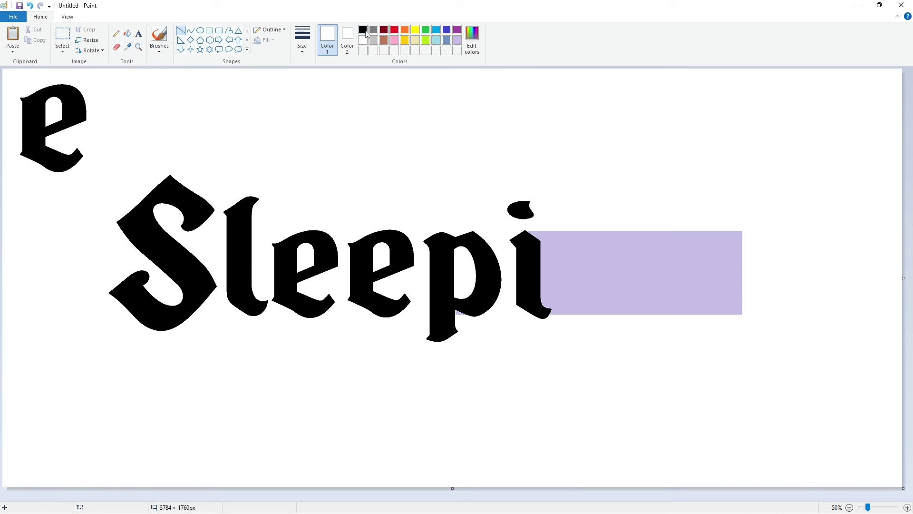
click(363, 29)
click(190, 30)
drag(552, 243, 632, 250)
double_click(571, 230)
click(643, 213)
click(607, 229)
click(606, 227)
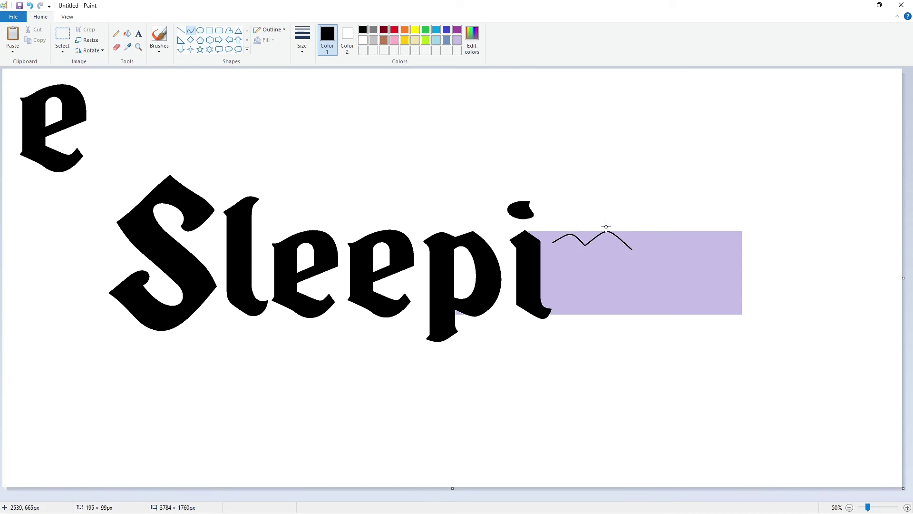
click(674, 223)
Outline the n's left stem with its curved foot and the peaked underside of the arch in black
click(561, 246)
click(574, 268)
click(181, 31)
mouse_move(561, 253)
mouse_down()
mouse_move(561, 309)
mouse_move(590, 308)
mouse_move(577, 325)
mouse_move(585, 250)
mouse_move(603, 246)
mouse_up()
click(191, 30)
click(181, 31)
click(645, 301)
click(643, 278)
Outline the n's right stem with its curved foot and close its right edge in black
mouse_move(597, 249)
mouse_down()
mouse_move(609, 256)
mouse_move(605, 305)
mouse_move(634, 305)
mouse_up()
click(636, 261)
click(666, 292)
click(191, 31)
drag(620, 307, 621, 323)
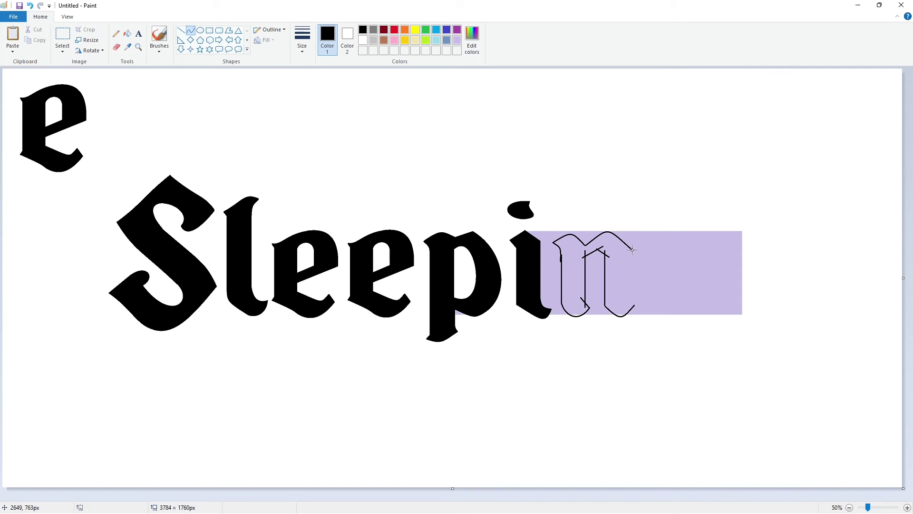
click(181, 30)
drag(626, 256, 634, 305)
Fill the n with black and the lavender between its two stems with white
scroll(761, 394, up, 1)
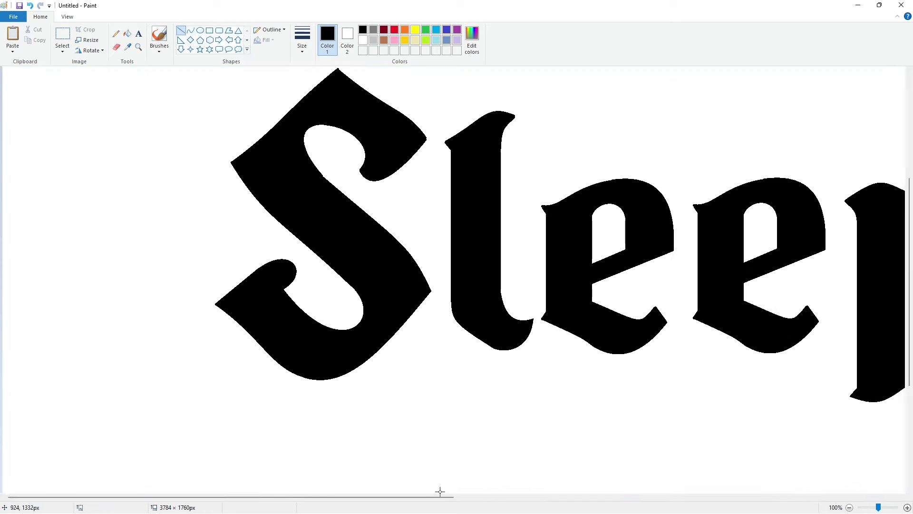
scroll(259, 102, right, 5)
click(127, 34)
click(603, 233)
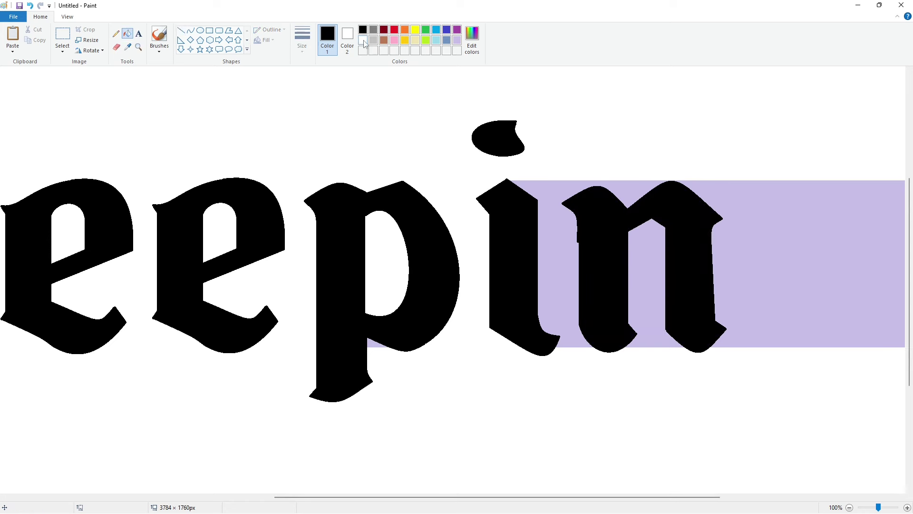
click(364, 41)
click(647, 260)
Smooth the left edge of the n's left stem with lavender lines and a black touch-up
click(457, 40)
click(181, 31)
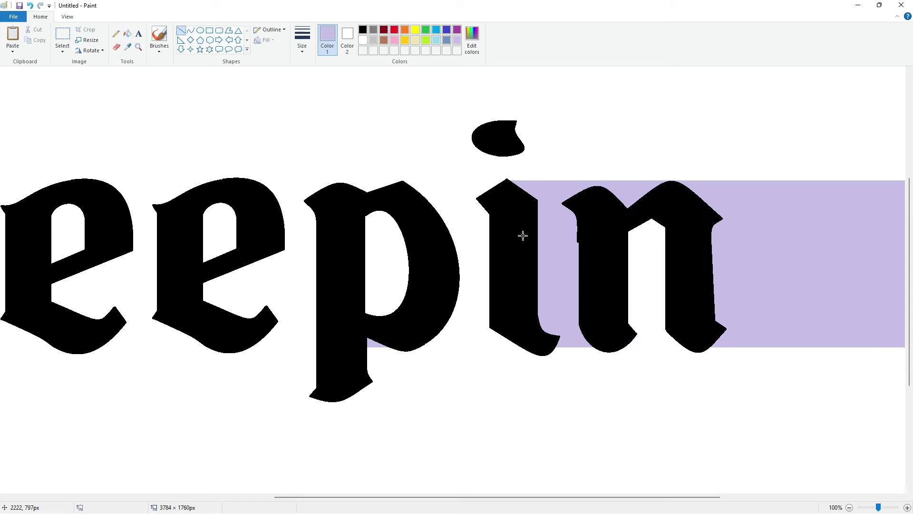
drag(577, 223, 577, 274)
drag(573, 215, 582, 232)
click(362, 29)
click(613, 230)
Outline the rounded left bowl of a g after the n with black curves along its top, side and underside
scroll(765, 444, down, 1)
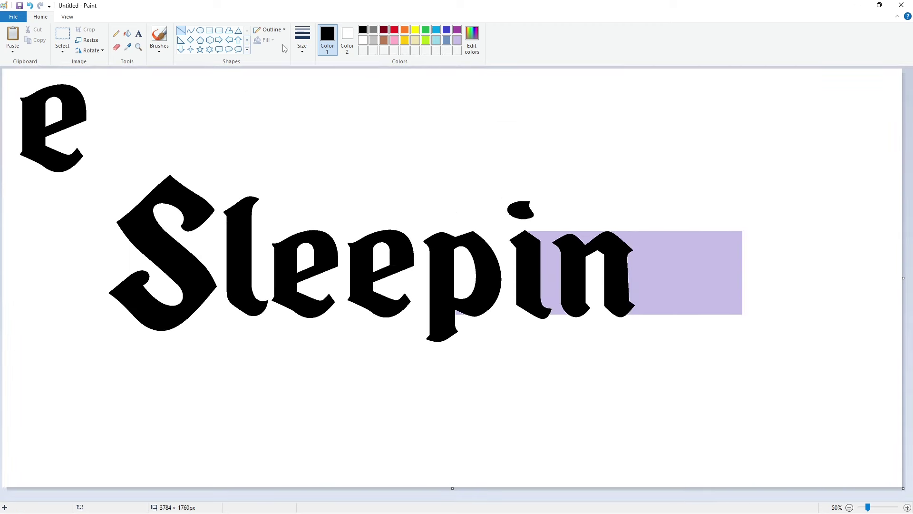
mouse_move(691, 238)
mouse_down()
mouse_move(674, 232)
mouse_move(659, 310)
mouse_up()
click(190, 30)
drag(659, 257, 645, 245)
drag(640, 279, 629, 281)
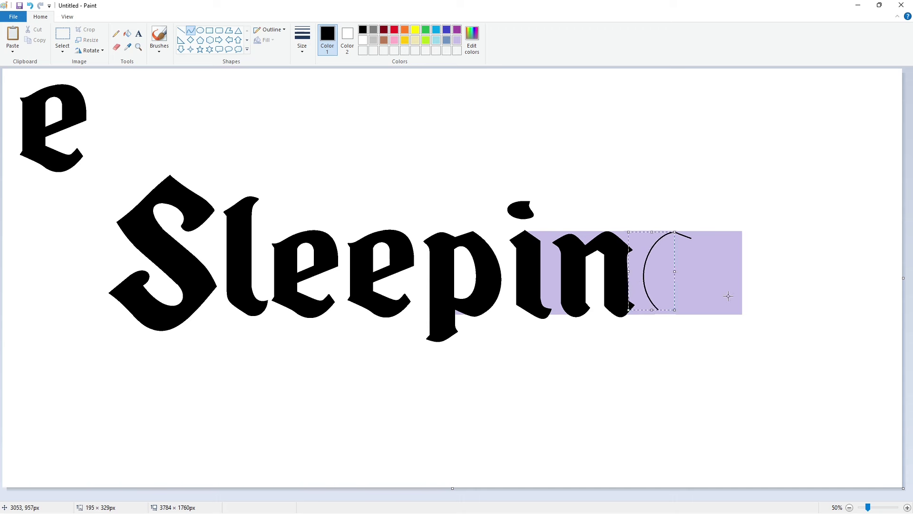
click(728, 298)
drag(658, 310, 692, 307)
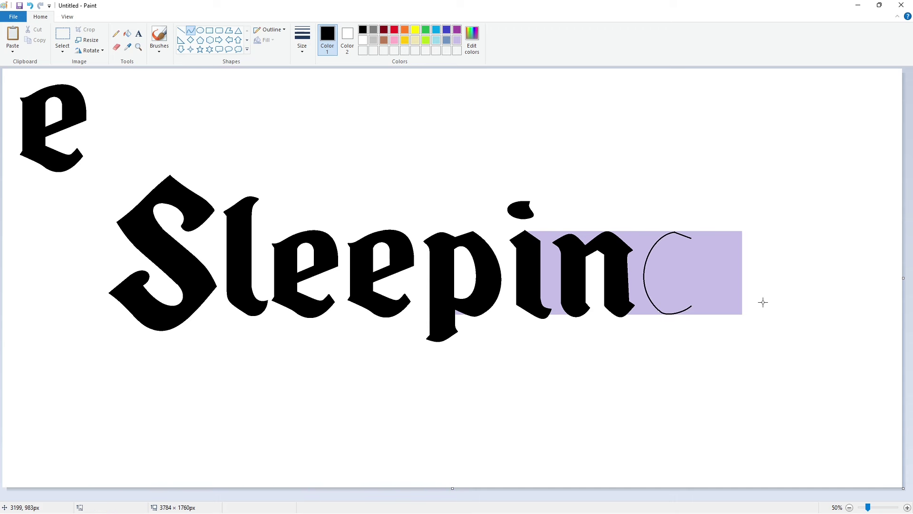
Draw the g's curved top ear and the straight right edge of its stem in black
drag(716, 240, 720, 241)
mouse_move(700, 236)
mouse_down()
mouse_move(694, 230)
mouse_move(714, 243)
mouse_move(722, 319)
mouse_up()
click(782, 261)
drag(717, 309, 710, 307)
key(ctrl+z)
click(181, 30)
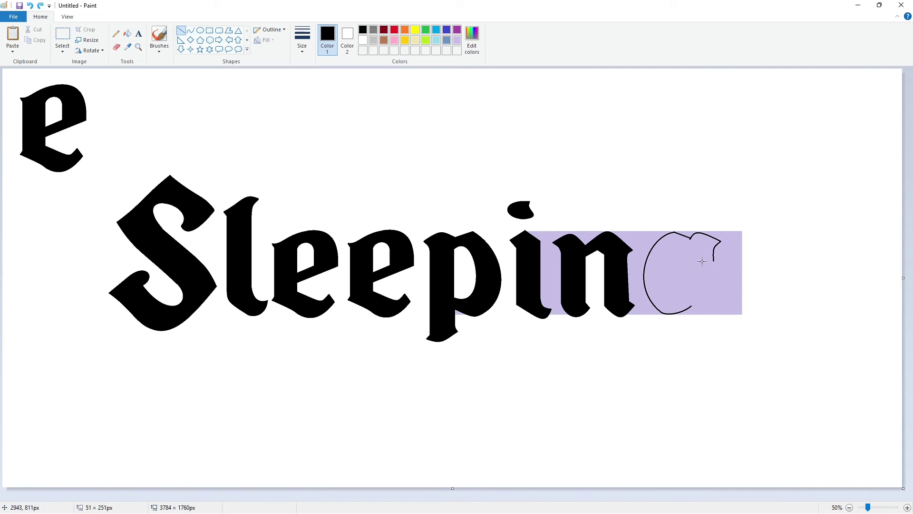
drag(713, 255, 709, 303)
click(776, 274)
click(190, 30)
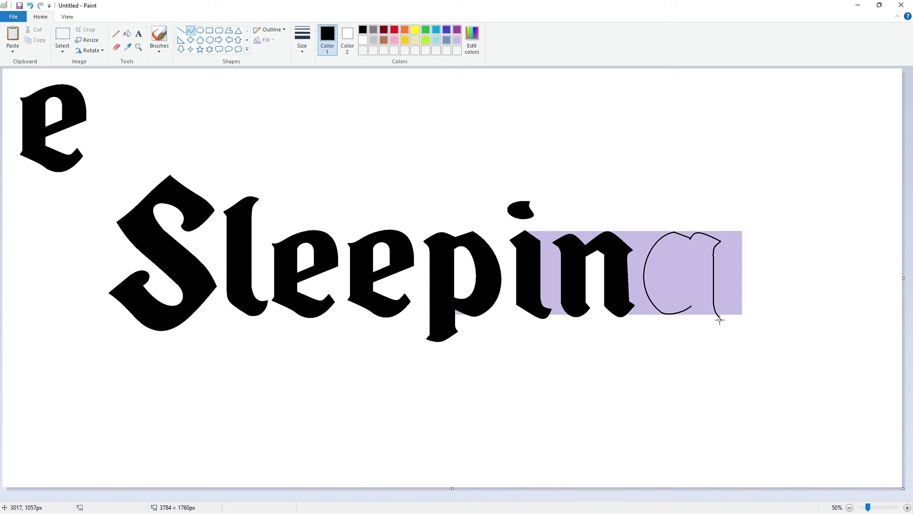
Draw the g's curved tail below the stem and outline its inner counter in black
mouse_move(721, 320)
mouse_down()
mouse_move(659, 335)
mouse_move(695, 331)
mouse_up()
drag(693, 335, 695, 355)
click(742, 361)
click(181, 30)
drag(691, 241, 691, 304)
click(190, 30)
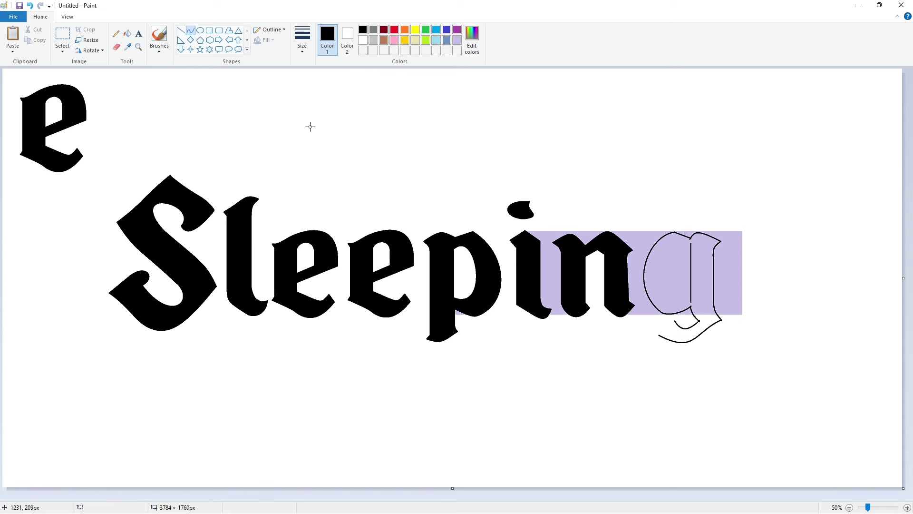
drag(691, 246, 691, 298)
drag(660, 274, 650, 307)
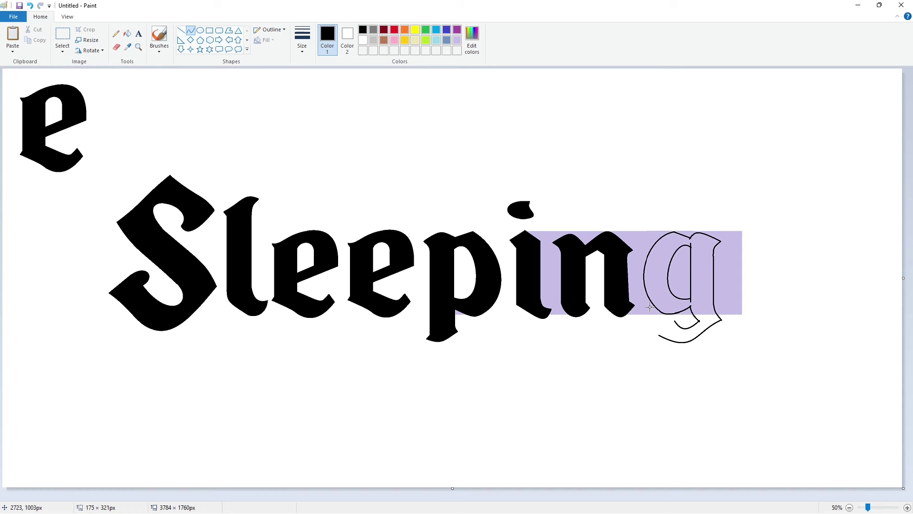
Close the end of the g's tail with a black line and fill the letter with black
ctrl+scroll(810, 304, up, 1)
click(181, 30)
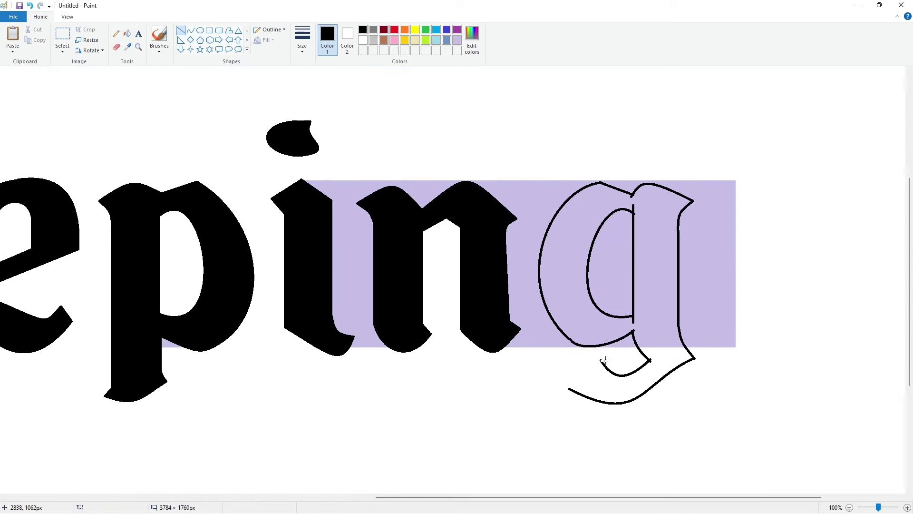
drag(601, 361, 569, 388)
click(634, 376)
click(127, 33)
click(570, 281)
click(630, 384)
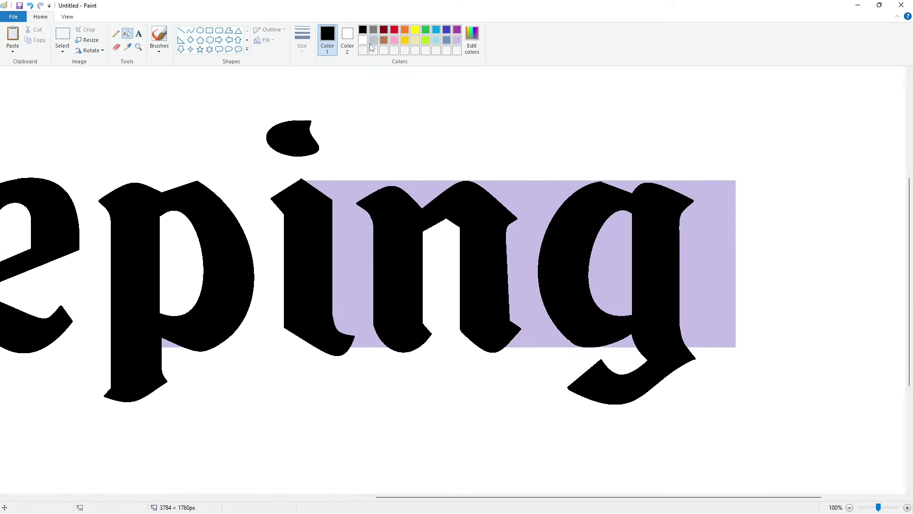
Fill the lavender around the g, inside its counter and beneath its bowl with white
click(362, 40)
click(533, 209)
click(611, 261)
click(617, 341)
Touch up the lower edge of the g's bowl and fill the leftover lavender beneath the p's bowl with white
click(363, 30)
click(181, 30)
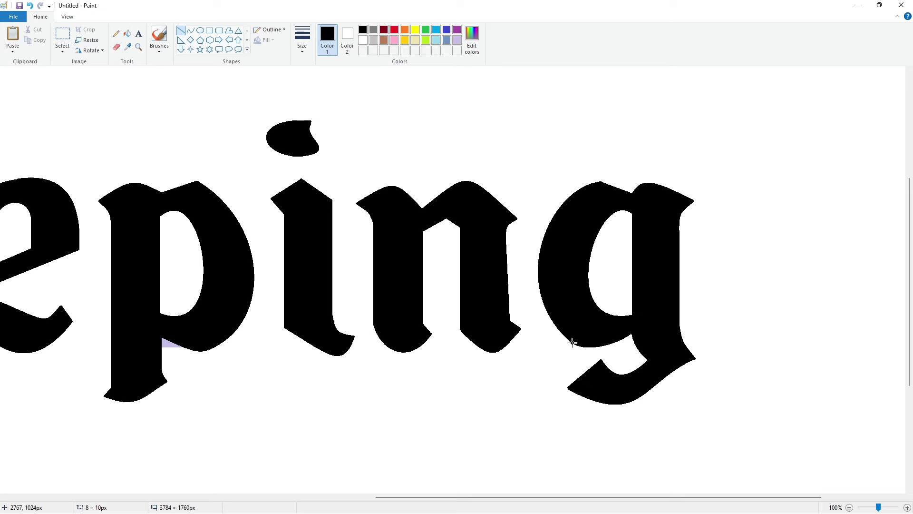
click(363, 40)
click(363, 30)
scroll(815, 481, down, 2)
ctrl+scroll(762, 388, down, 1)
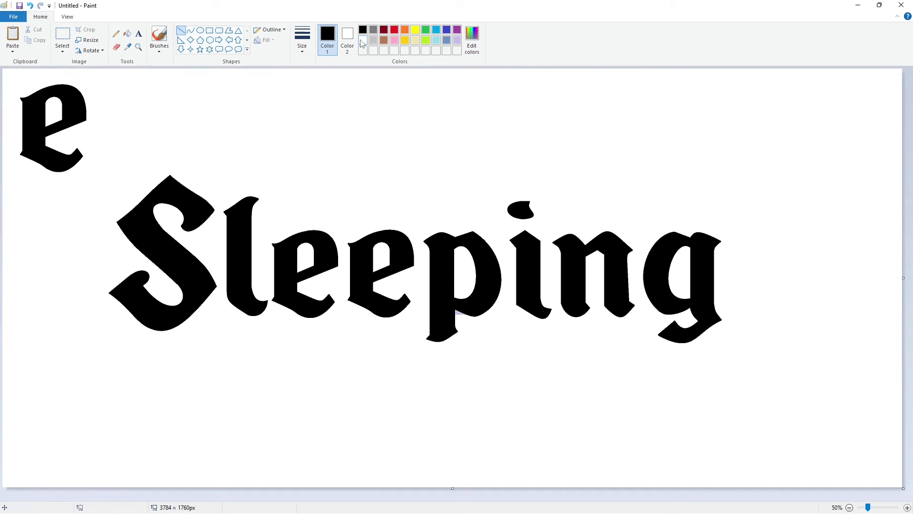
click(363, 40)
click(127, 34)
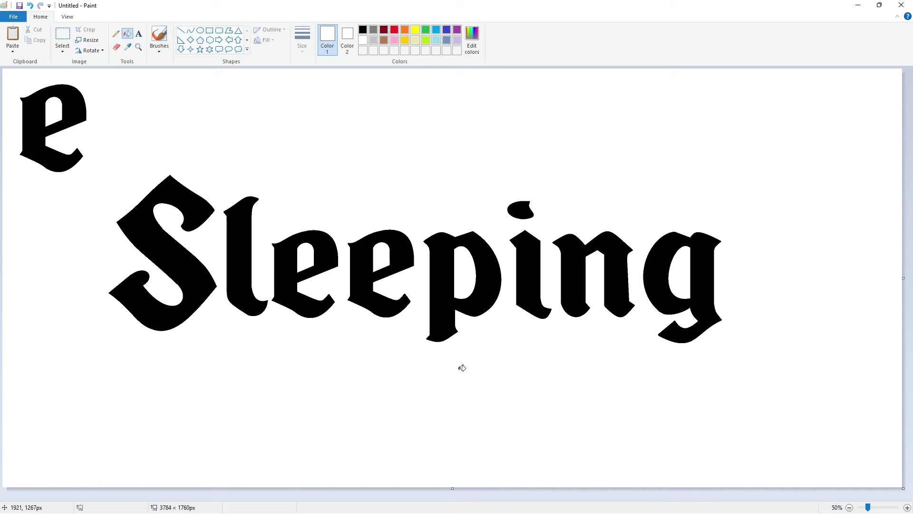
Outline the zigzag top and straight left edge of a capital B below the S in black
click(181, 30)
click(363, 29)
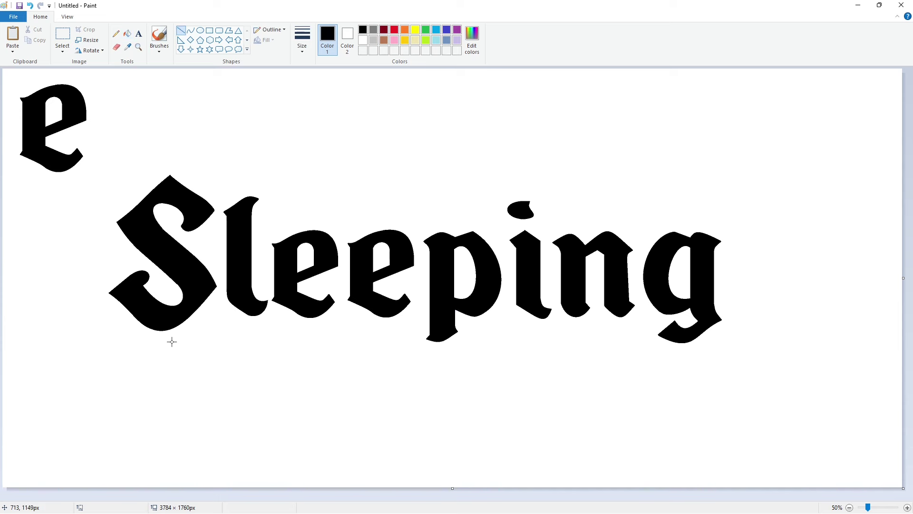
drag(171, 342, 238, 323)
click(190, 30)
mouse_move(172, 342)
mouse_down()
mouse_move(183, 348)
mouse_move(176, 438)
mouse_up()
click(182, 346)
click(181, 30)
click(191, 30)
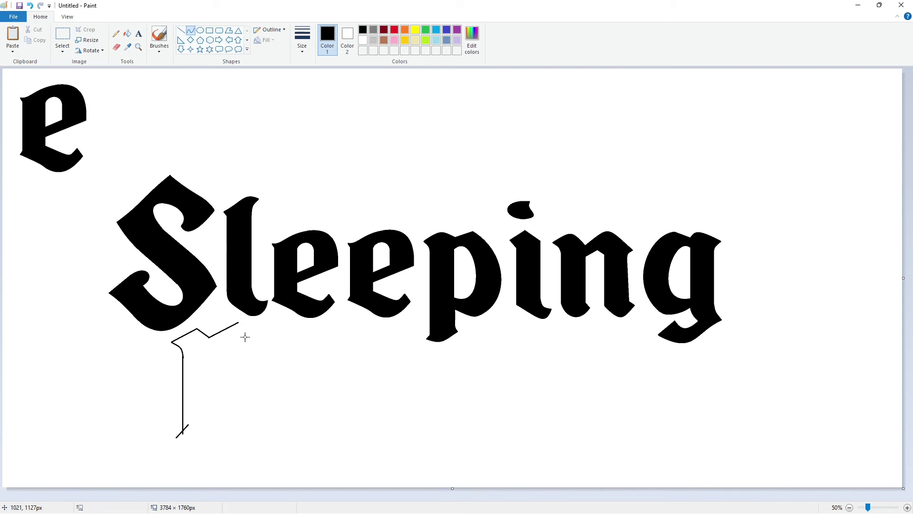
Outline the B's upper and lower right lobes and its curved, pointed base in black
mouse_move(239, 322)
mouse_down()
mouse_move(270, 364)
mouse_move(242, 379)
mouse_move(272, 384)
mouse_move(278, 419)
mouse_move(234, 455)
mouse_up()
click(265, 329)
click(180, 30)
click(190, 30)
click(273, 413)
click(190, 30)
click(257, 444)
click(190, 30)
drag(176, 438, 235, 456)
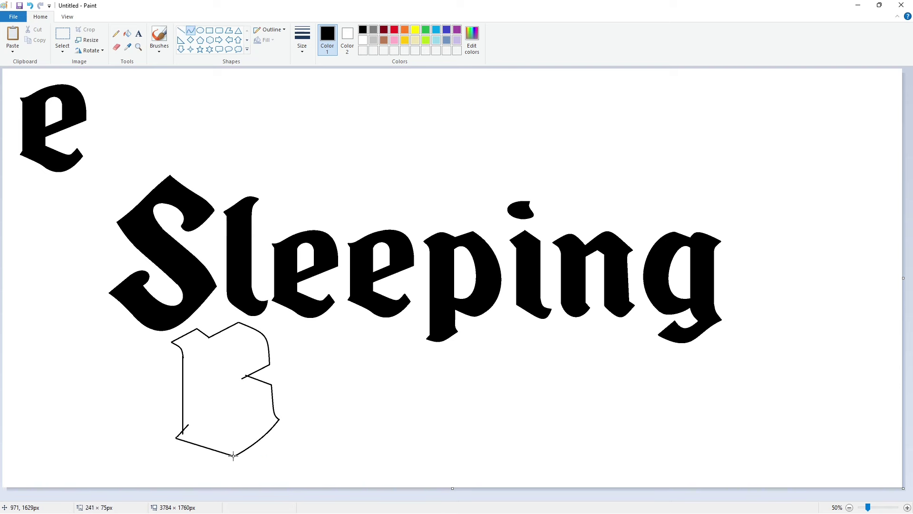
click(204, 441)
click(205, 441)
Draw the inner edge of the B's stem and outline its upper counter in black
click(180, 30)
drag(212, 343, 212, 439)
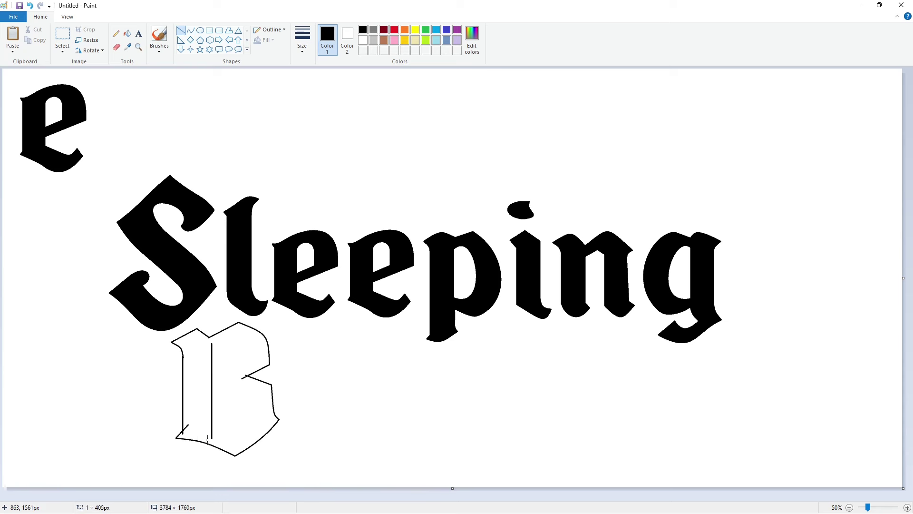
click(190, 30)
drag(212, 343, 237, 341)
click(223, 338)
click(181, 30)
drag(210, 380, 231, 380)
click(289, 359)
Outline the B's lower counter with a rounded bottom and fill the letter body with black
drag(226, 382, 243, 386)
drag(238, 383, 212, 432)
click(190, 30)
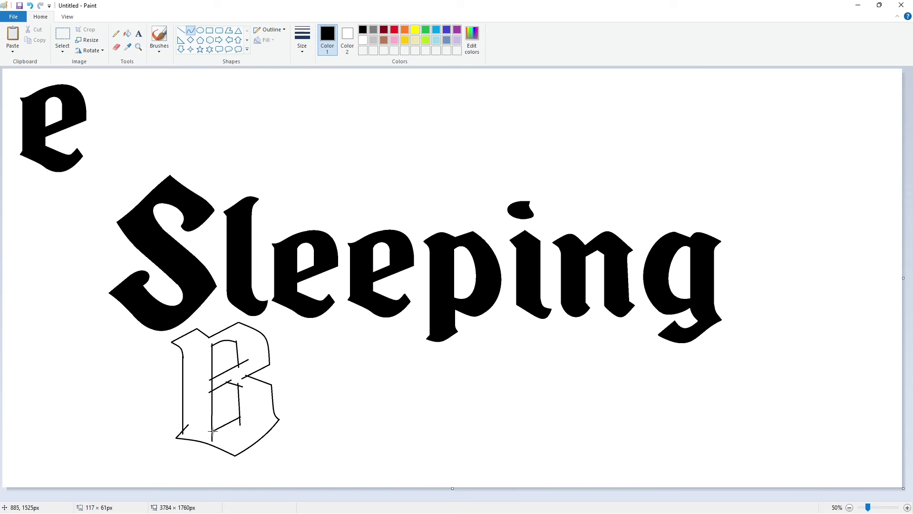
click(238, 430)
click(226, 438)
click(389, 436)
click(127, 33)
click(198, 398)
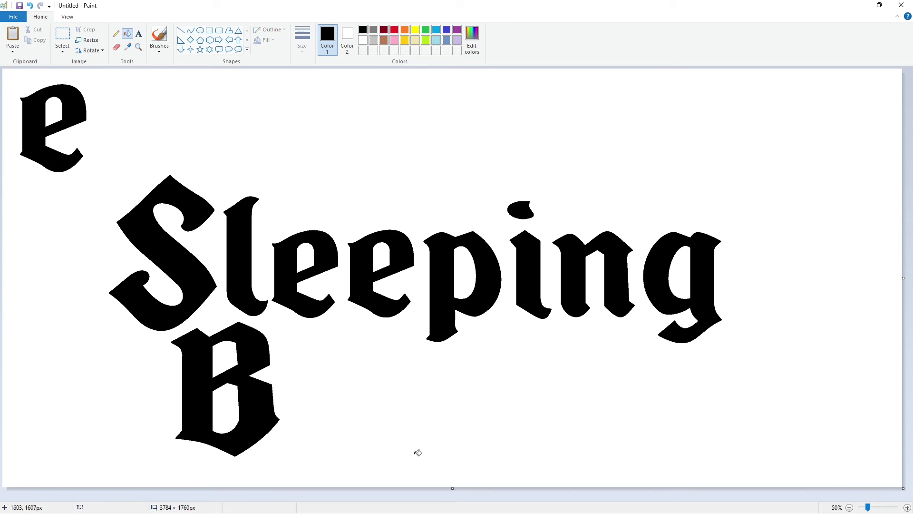
Smooth the B's upper left edge with a black line and touch up its lower right corner with white
click(906, 507)
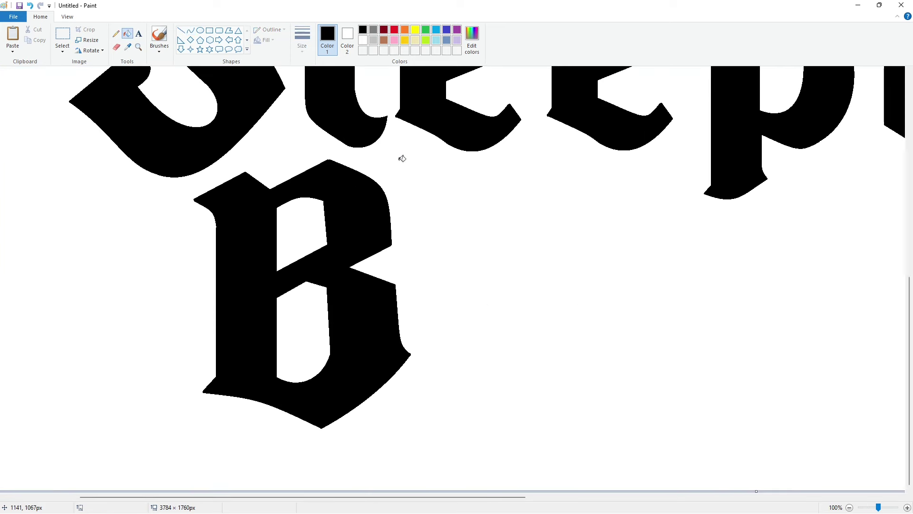
click(181, 30)
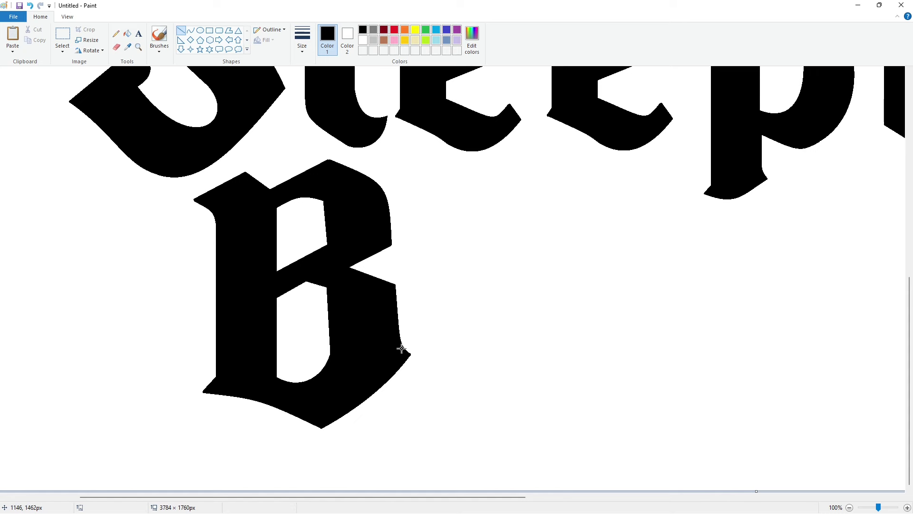
click(363, 40)
click(850, 507)
Draw a rectangle of about 1825 × 363 px to the right of the B and fill it with lavender as a height guide
click(209, 30)
click(363, 30)
drag(285, 356, 718, 430)
drag(502, 356, 503, 345)
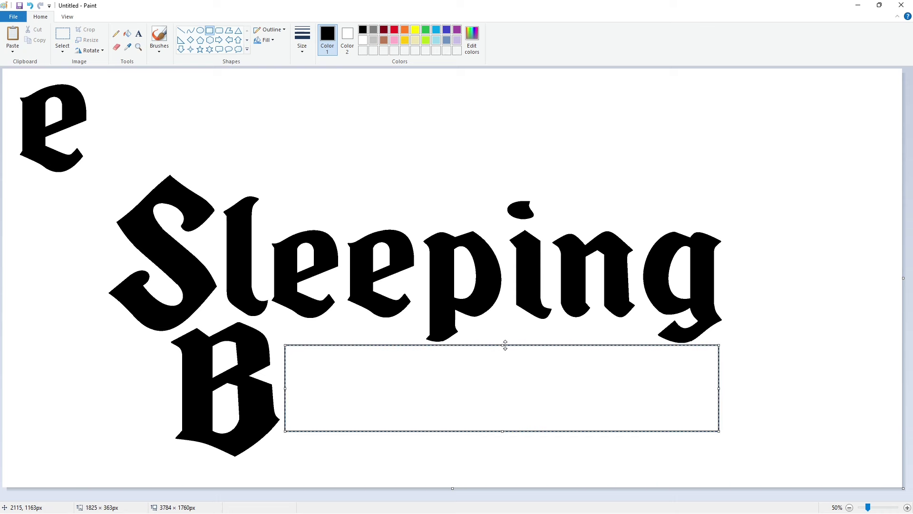
click(425, 212)
click(127, 33)
click(475, 388)
click(457, 40)
click(435, 373)
click(62, 35)
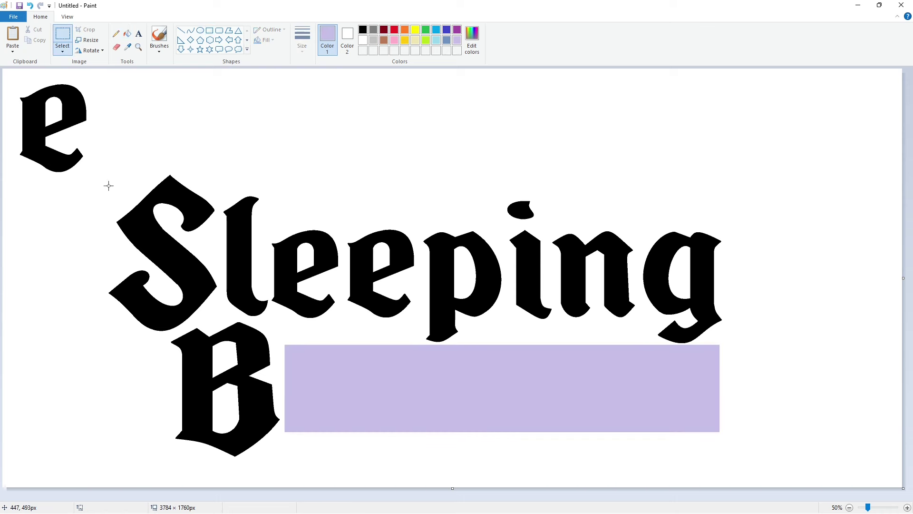
Place a copy of the spare e on the lavender guide directly after the B
drag(108, 183, 4, 70)
ctrl+drag(40, 105, 307, 367)
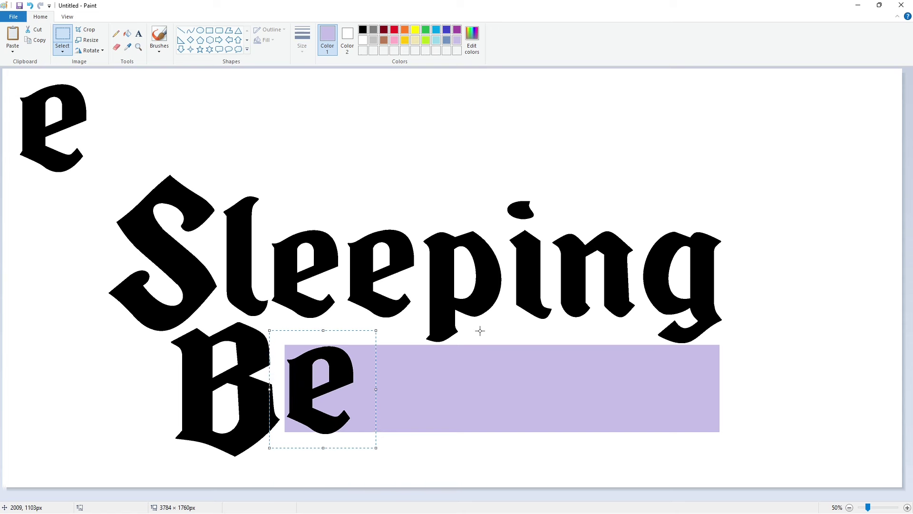
click(480, 331)
Outline the a's upper part in black with a peaked top, curled hook, inner stem edge and a diagonal of about 197 × 97 px
click(181, 30)
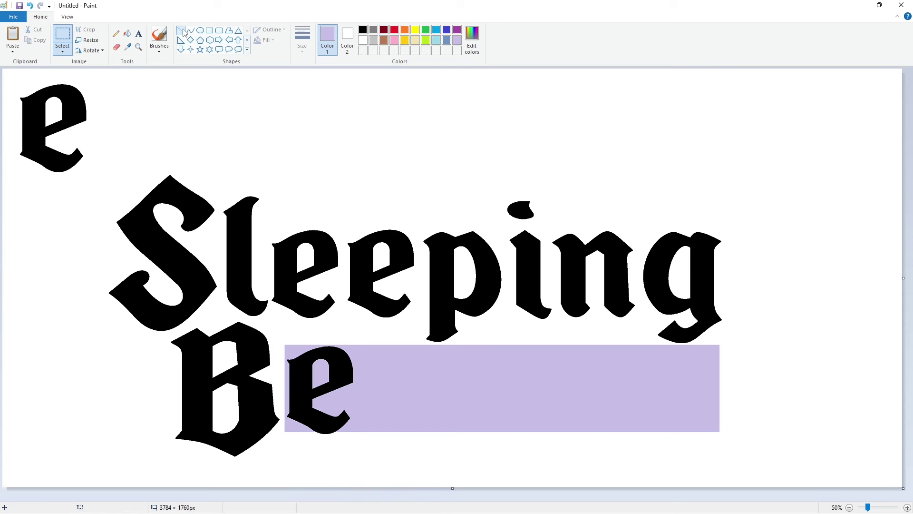
click(363, 29)
mouse_move(401, 344)
mouse_down()
mouse_move(427, 362)
mouse_move(370, 353)
mouse_move(388, 371)
mouse_move(405, 365)
mouse_move(406, 416)
mouse_up()
click(191, 30)
click(357, 355)
click(364, 379)
click(450, 368)
click(375, 355)
click(387, 350)
click(454, 354)
click(181, 31)
click(506, 388)
drag(365, 390, 412, 368)
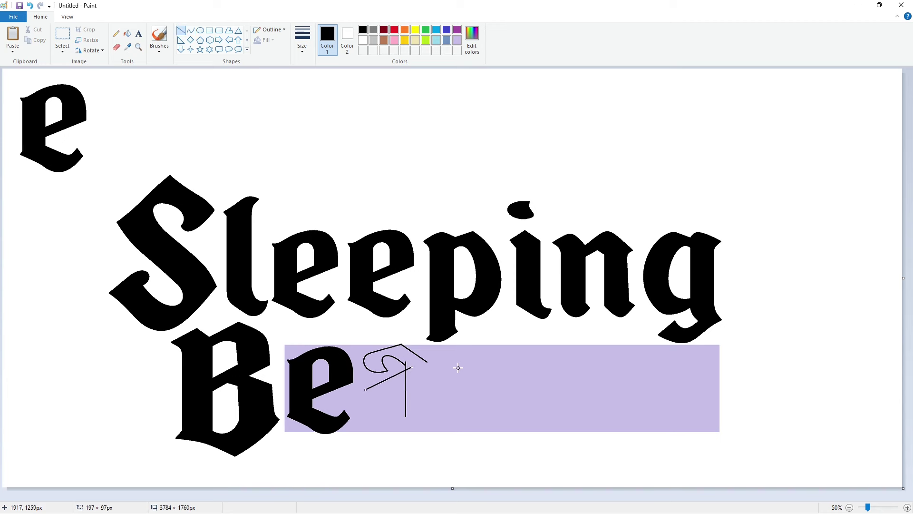
click(458, 368)
Outline the a's rounded lower bowl, outer stem edge and pointed curved foot in black
click(190, 31)
drag(366, 390, 390, 431)
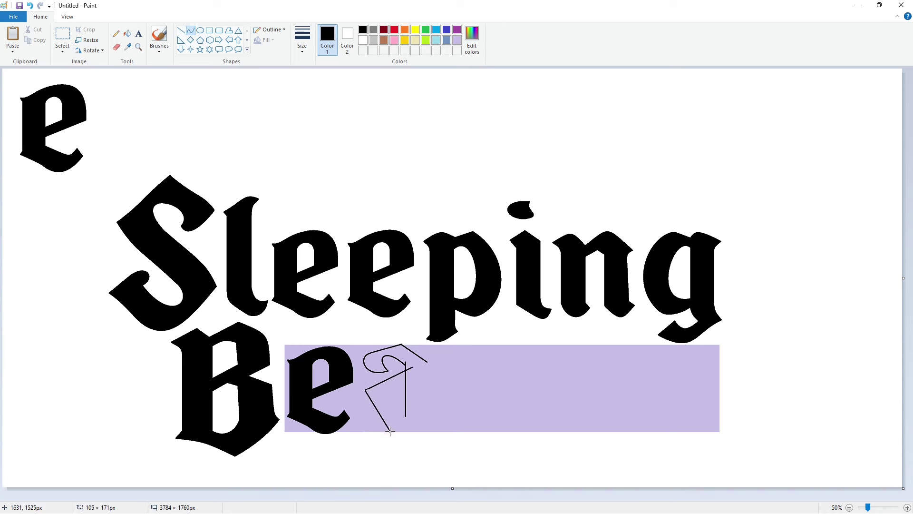
click(364, 420)
click(363, 421)
click(458, 419)
click(180, 30)
drag(391, 431, 414, 418)
mouse_move(427, 362)
mouse_down()
mouse_move(427, 412)
mouse_move(406, 423)
mouse_up()
click(191, 31)
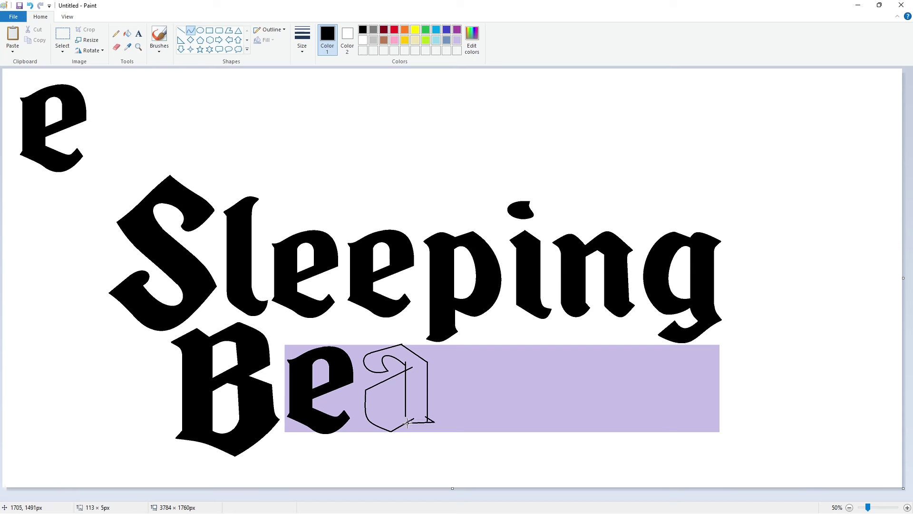
click(419, 430)
click(419, 431)
click(468, 426)
Outline the a's angular counter and fill the letter body with black
click(181, 30)
mouse_move(384, 387)
mouse_down()
mouse_move(412, 376)
mouse_move(385, 415)
mouse_move(409, 408)
mouse_move(393, 416)
mouse_up()
click(190, 30)
click(127, 34)
click(375, 395)
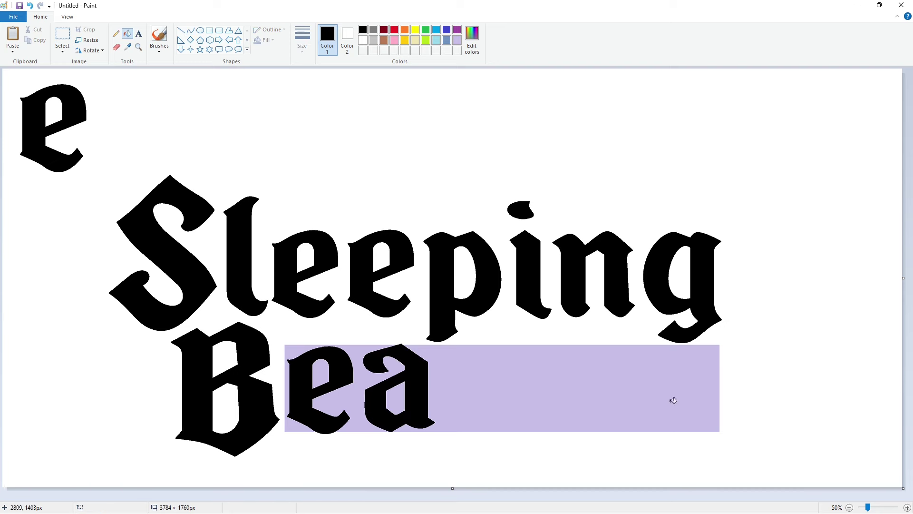
Fill the lavender areas around the e and a and inside their counters with white
scroll(672, 400, up, 1)
scroll(585, 418, right, 3)
drag(516, 485, 520, 484)
scroll(518, 428, down, 3)
click(363, 40)
click(465, 289)
click(535, 309)
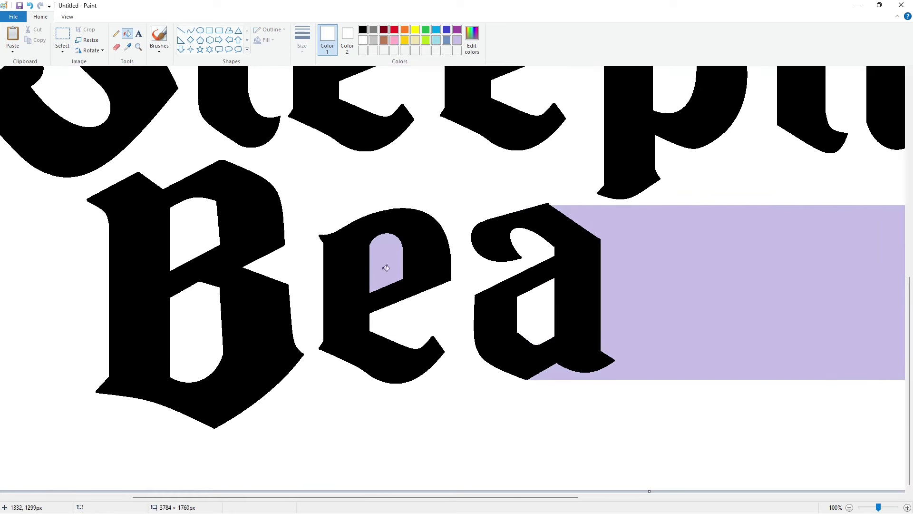
click(383, 267)
Touch up the a's peak, hook, outer edge and counter with short white and black lines
click(180, 30)
drag(563, 209, 535, 197)
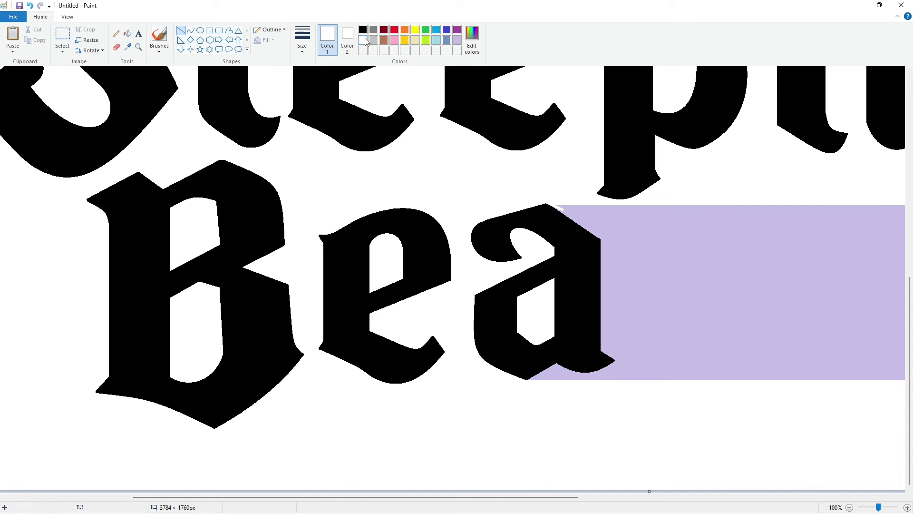
drag(471, 289, 471, 367)
click(362, 29)
mouse_move(479, 223)
mouse_down()
mouse_move(489, 220)
mouse_move(470, 225)
mouse_up()
click(363, 40)
drag(524, 258, 526, 259)
click(558, 253)
click(362, 32)
drag(512, 329, 522, 337)
click(611, 336)
Outline the u's two stems after the a with peaked tops and straight black edges, the second stem's inner edge about 223 px tall
click(849, 508)
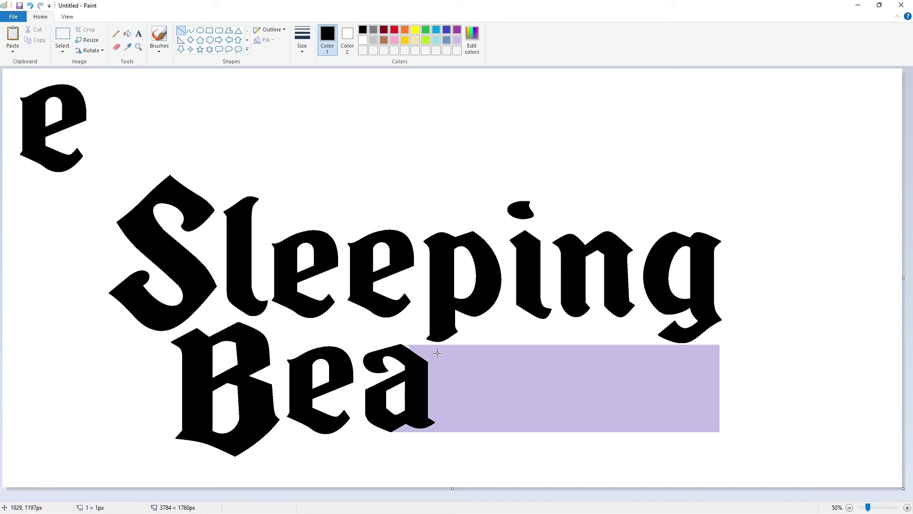
drag(456, 346, 471, 356)
drag(450, 415, 450, 415)
drag(471, 356, 471, 414)
drag(491, 359, 491, 412)
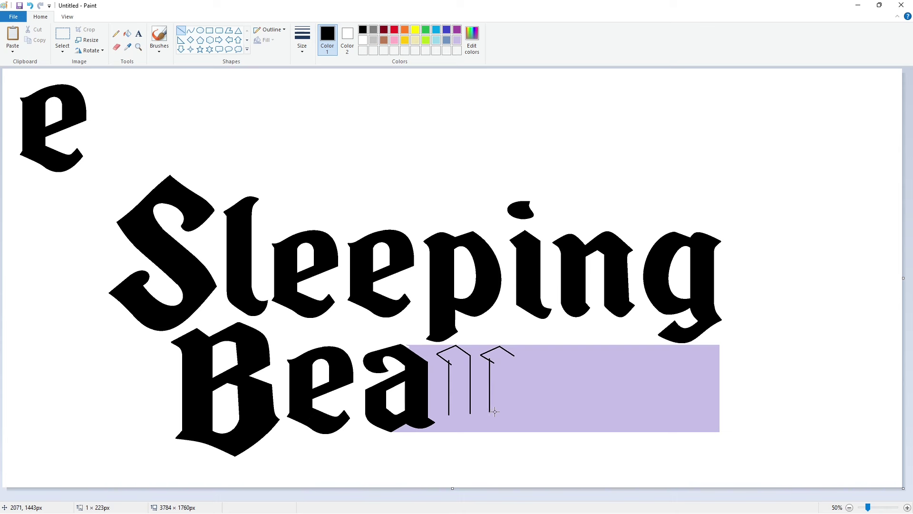
mouse_move(515, 356)
mouse_down()
mouse_move(515, 411)
mouse_move(490, 406)
mouse_move(491, 418)
mouse_move(524, 419)
mouse_move(492, 419)
mouse_up()
Close the u with curved bottoms and a pointed foot, and fill the letter with black
click(191, 31)
double_click(481, 415)
double_click(475, 436)
double_click(515, 434)
click(553, 430)
click(128, 34)
click(503, 400)
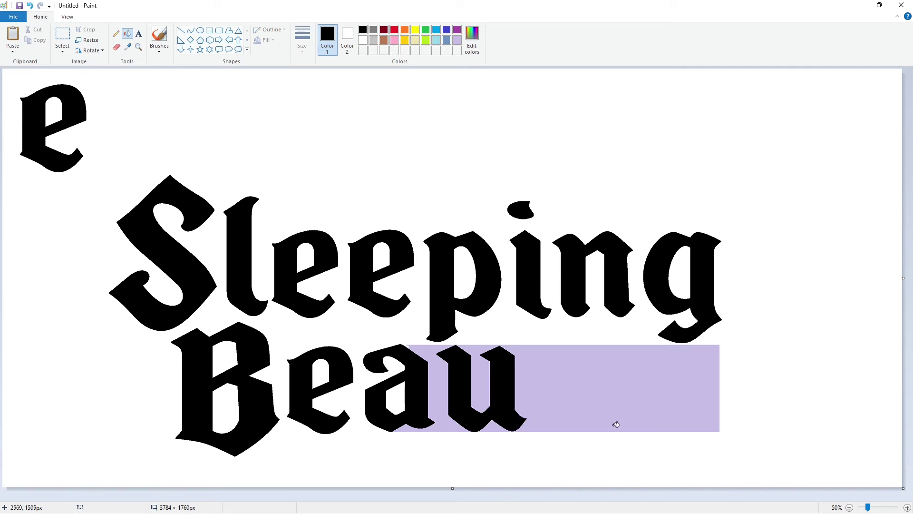
Clean up the u's right foot with lavender and its lower left and inner corners with short black lines
scroll(440, 483, up, 1)
click(457, 40)
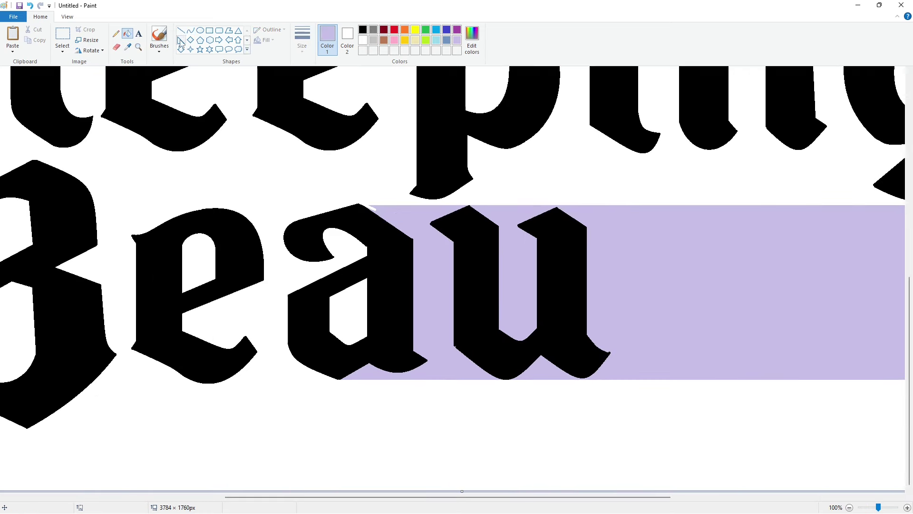
click(180, 30)
click(654, 335)
click(364, 30)
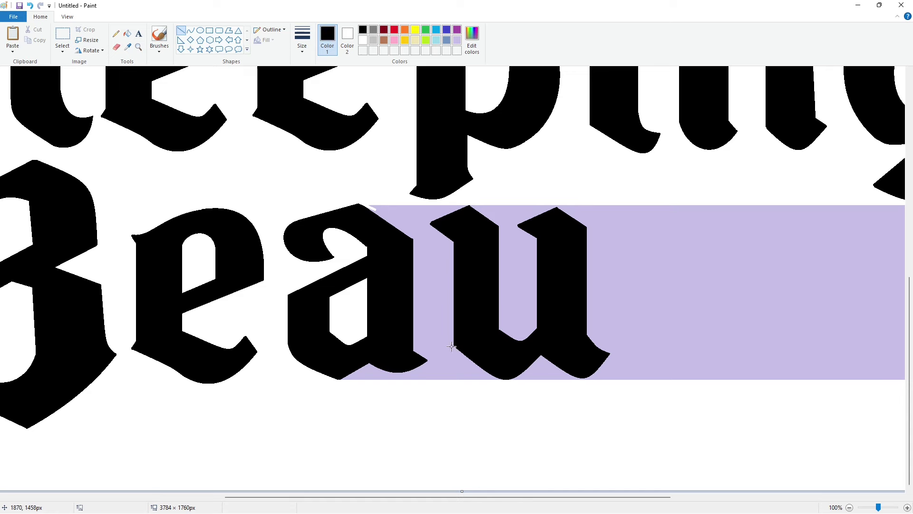
drag(455, 345, 463, 352)
drag(495, 325, 503, 336)
Turn the lavender guide between the a and u white and trim the u's upper left edge with a white line of about 96 × 47 px
click(362, 40)
click(127, 33)
click(515, 282)
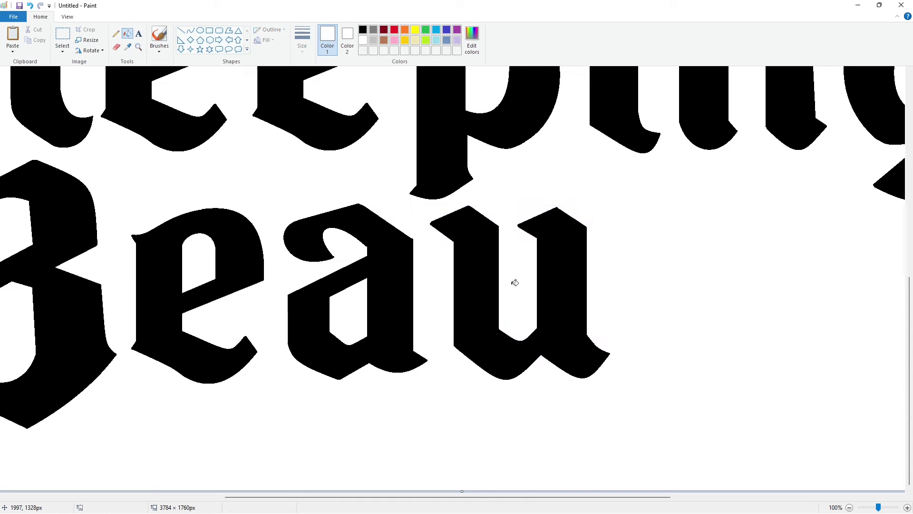
key(ctrl+z)
click(181, 30)
drag(467, 205, 422, 226)
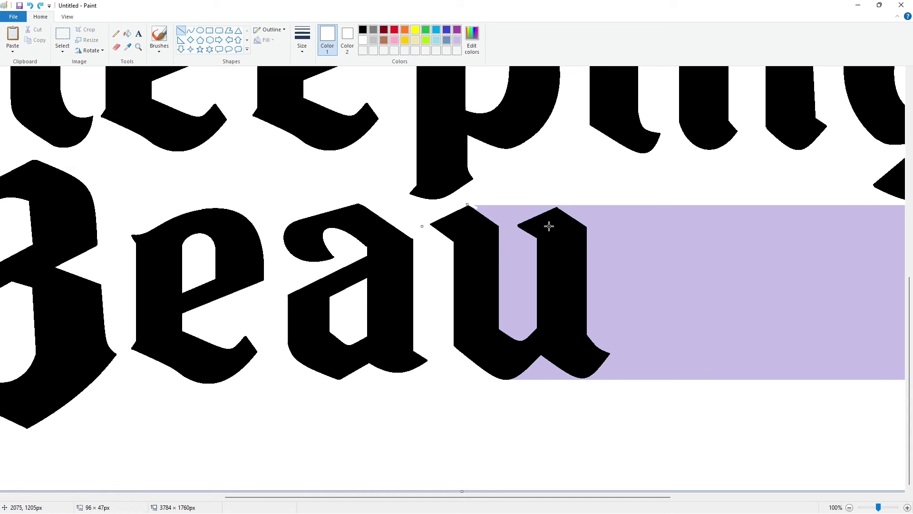
Draw the right edge of the t's stem and the curved slope descending from its pointed top in black
click(849, 507)
click(190, 30)
click(363, 30)
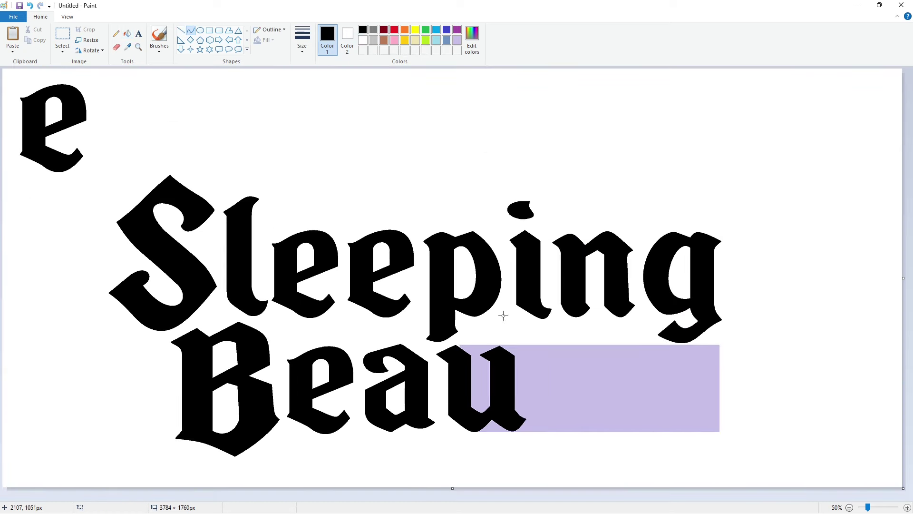
mouse_move(561, 329)
mouse_down()
mouse_move(526, 348)
mouse_move(562, 401)
mouse_up()
double_click(538, 347)
click(587, 343)
Draw the left edge of the t's stem and outline its slanted crossbar with black lines
click(181, 30)
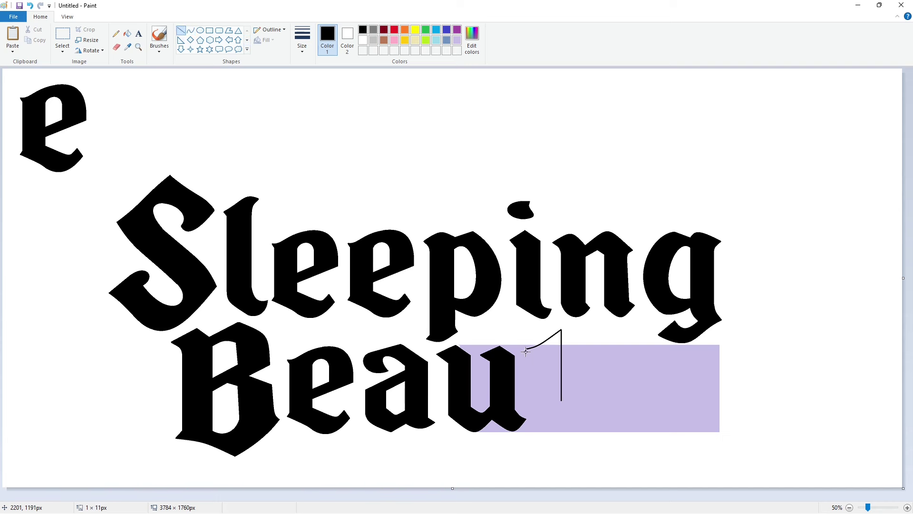
click(557, 354)
mouse_move(526, 351)
mouse_down()
mouse_move(543, 357)
mouse_move(540, 416)
mouse_up()
click(628, 374)
click(600, 402)
mouse_move(580, 348)
mouse_down()
mouse_move(545, 348)
mouse_move(575, 355)
mouse_move(553, 355)
mouse_up()
click(628, 363)
click(620, 360)
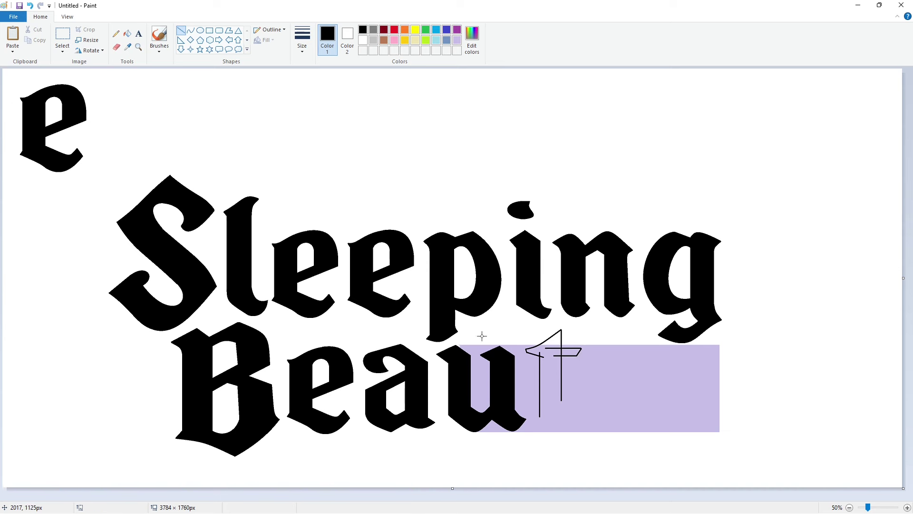
Close the t's base with a curved foot and fill the stem, crossbar and top with black
drag(540, 417, 559, 432)
click(190, 30)
drag(580, 423, 564, 431)
click(576, 423)
click(618, 430)
click(127, 33)
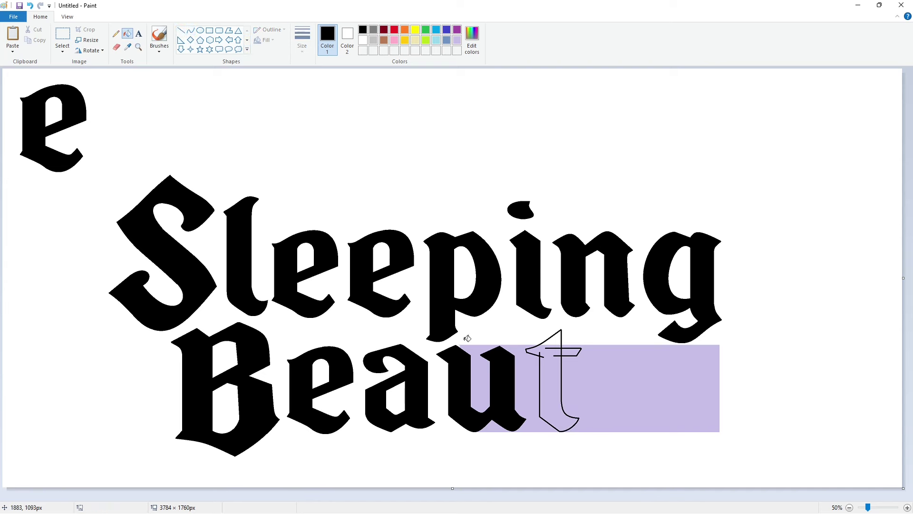
click(551, 371)
click(570, 352)
click(556, 339)
Trim the end of the t's crossbar with a lavender line of about 42 × 55 px and fill the guide inside the u with white
click(907, 507)
scroll(429, 450, down, 10)
scroll(652, 434, right, 10)
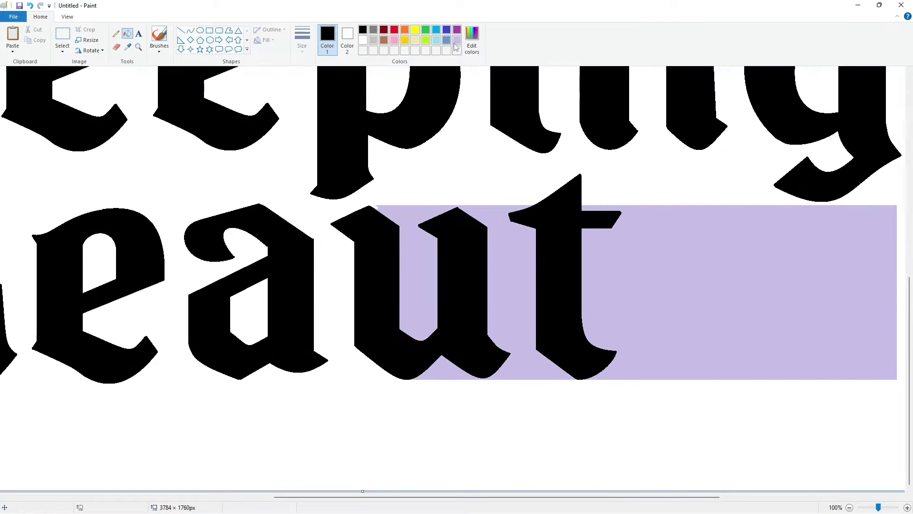
click(457, 40)
click(181, 30)
drag(624, 211, 605, 236)
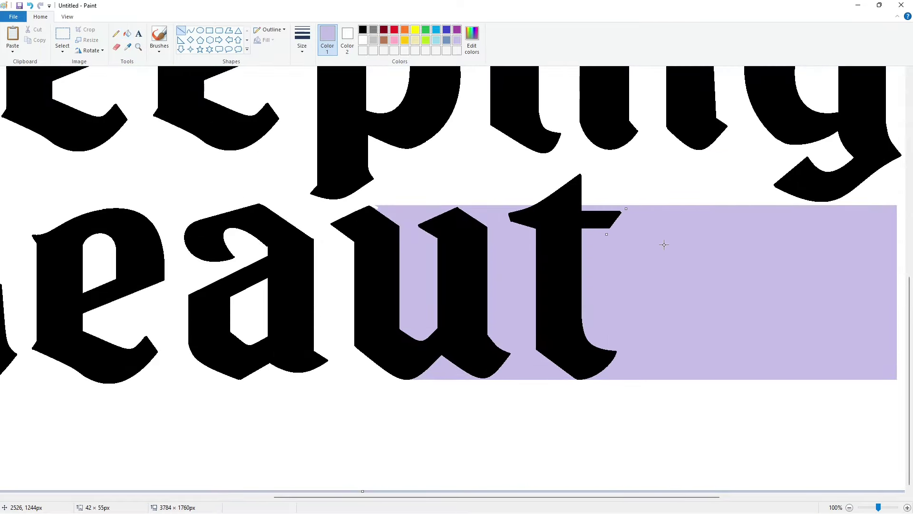
click(665, 244)
click(363, 40)
click(127, 33)
click(430, 281)
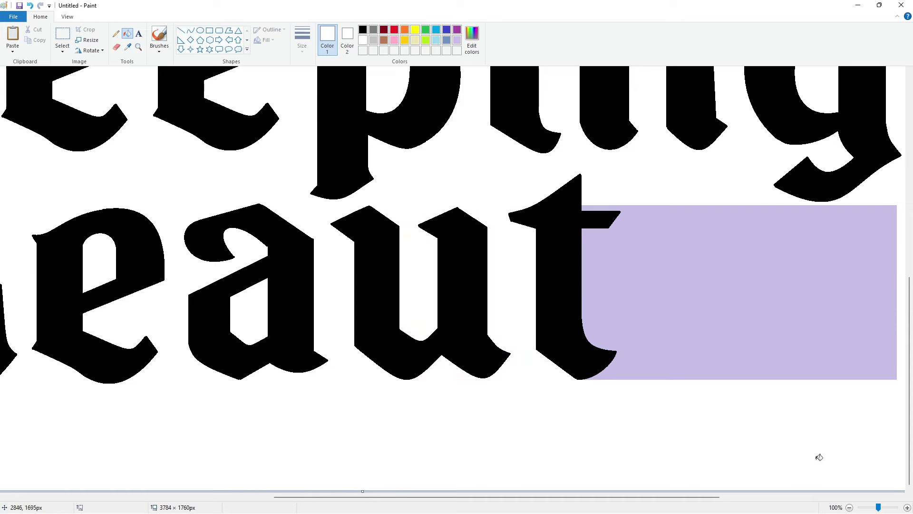
Outline the y's left stem after the t with a rounded peak and straight black edges
click(849, 508)
click(181, 30)
click(363, 29)
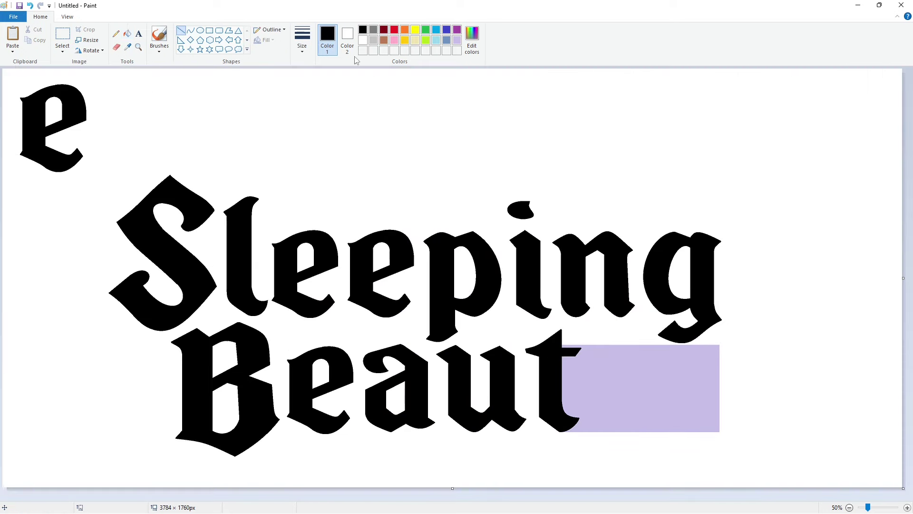
click(191, 30)
mouse_move(586, 361)
mouse_down()
mouse_move(617, 358)
mouse_move(602, 335)
mouse_up()
click(181, 30)
click(614, 366)
mouse_move(597, 366)
mouse_down()
mouse_move(616, 358)
mouse_move(617, 408)
mouse_up()
key(ctrl+z)
key(Right)
key(Right)
key(ctrl+z)
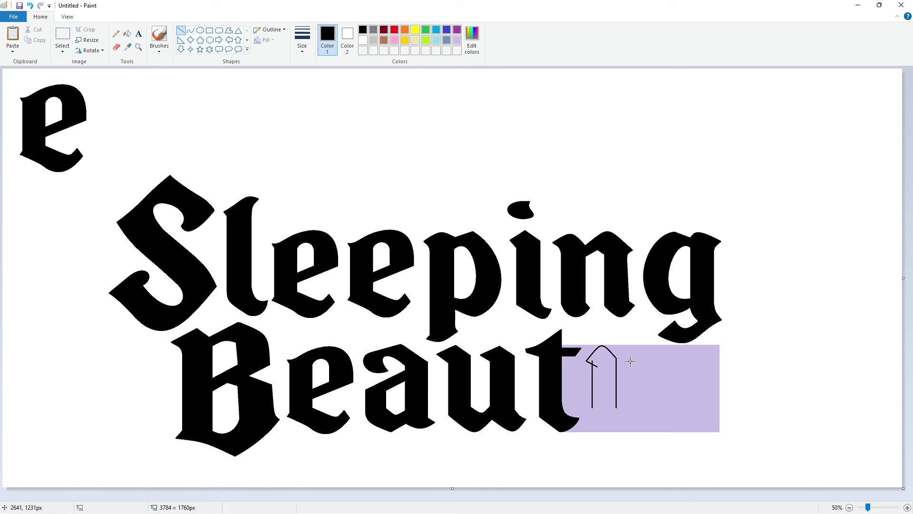
Outline the y's right stem with an inner edge about 215 px tall, and join both stems with outer and inner curved bottoms
mouse_move(630, 361)
mouse_down()
mouse_move(642, 347)
mouse_move(663, 356)
mouse_move(636, 415)
mouse_up()
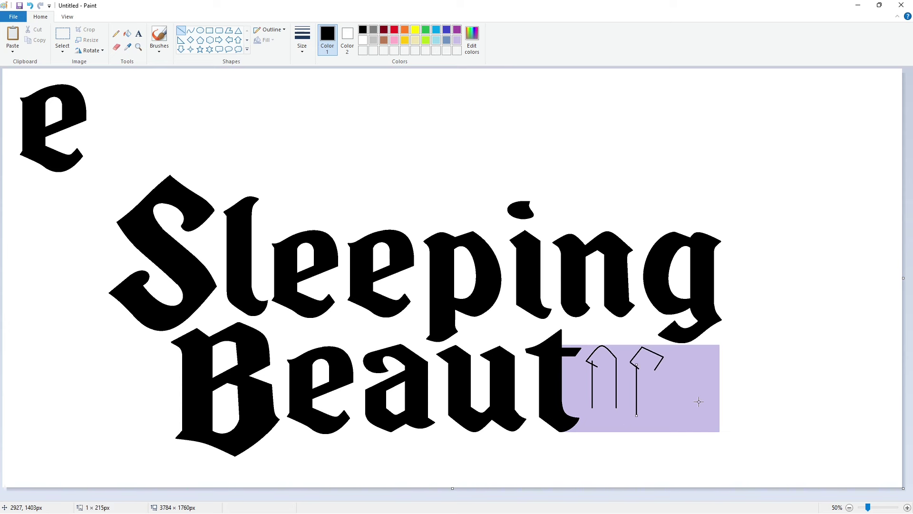
drag(658, 361, 658, 426)
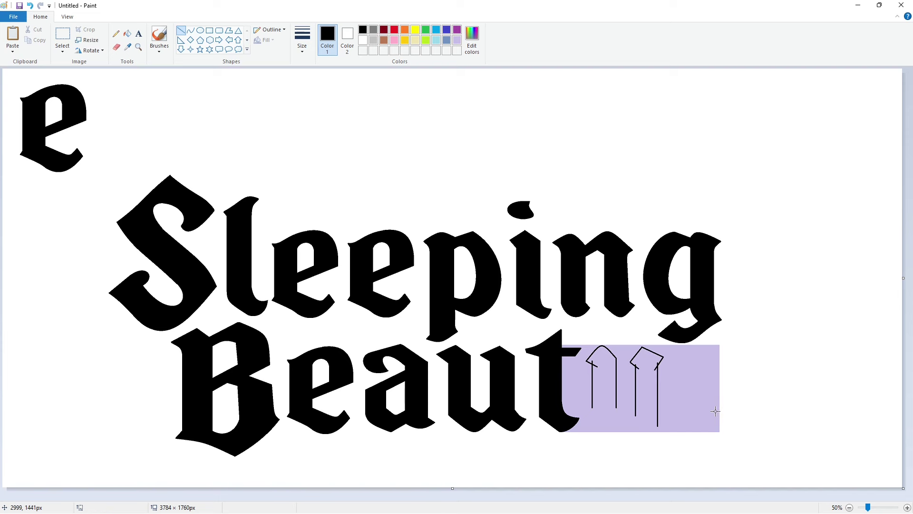
click(190, 30)
mouse_move(592, 408)
mouse_down()
mouse_move(621, 432)
mouse_move(641, 419)
mouse_up()
click(592, 422)
click(592, 422)
click(724, 422)
click(181, 30)
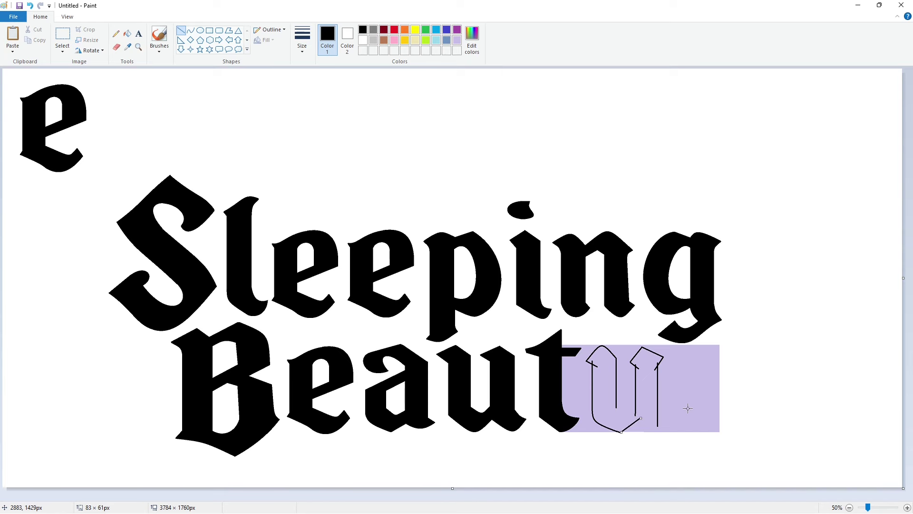
click(191, 30)
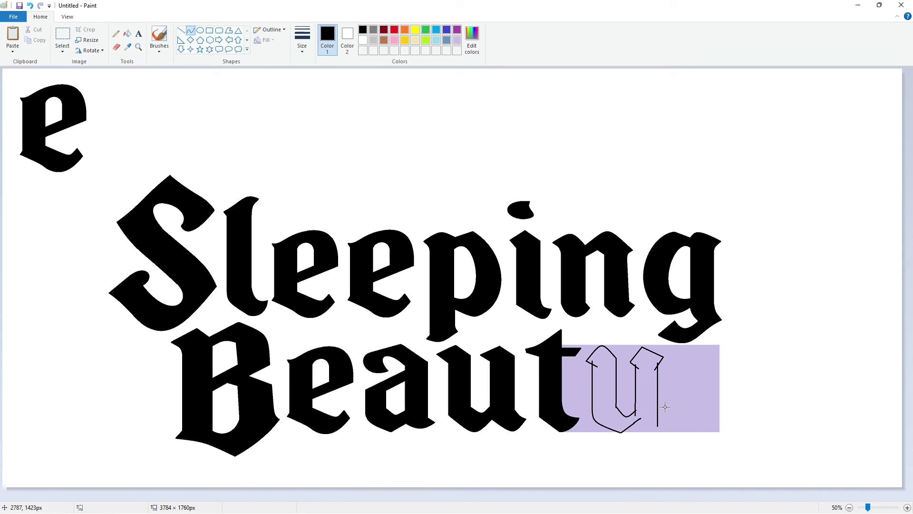
Draw the y's descending tail with an inner and an outer black curve sweeping below the guide
click(181, 30)
mouse_move(662, 431)
mouse_down()
mouse_move(610, 436)
mouse_move(618, 450)
mouse_up()
click(191, 30)
click(638, 427)
click(638, 428)
click(635, 442)
mouse_move(663, 433)
mouse_down()
mouse_move(594, 450)
mouse_move(626, 484)
mouse_up()
click(641, 450)
Close the end of the y's tail with a slanted line and fill the letter with black
click(907, 508)
click(181, 30)
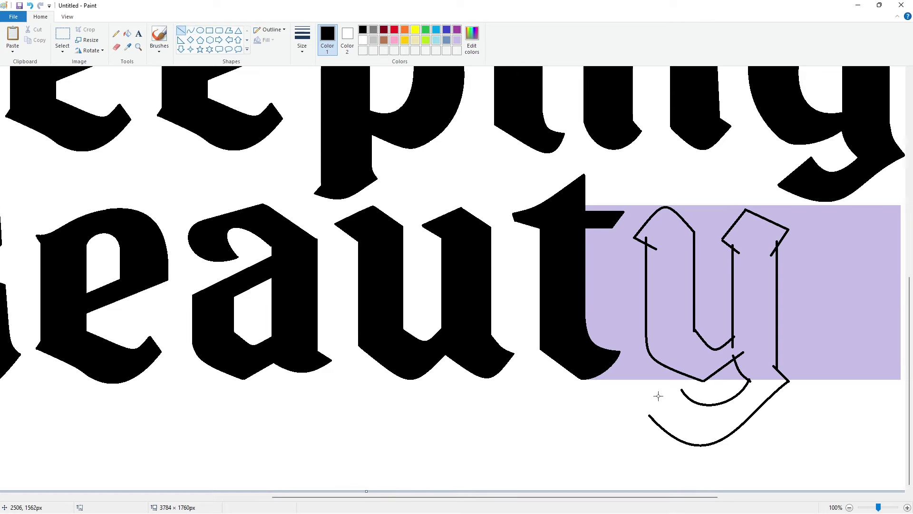
drag(649, 413, 683, 389)
click(127, 35)
click(746, 400)
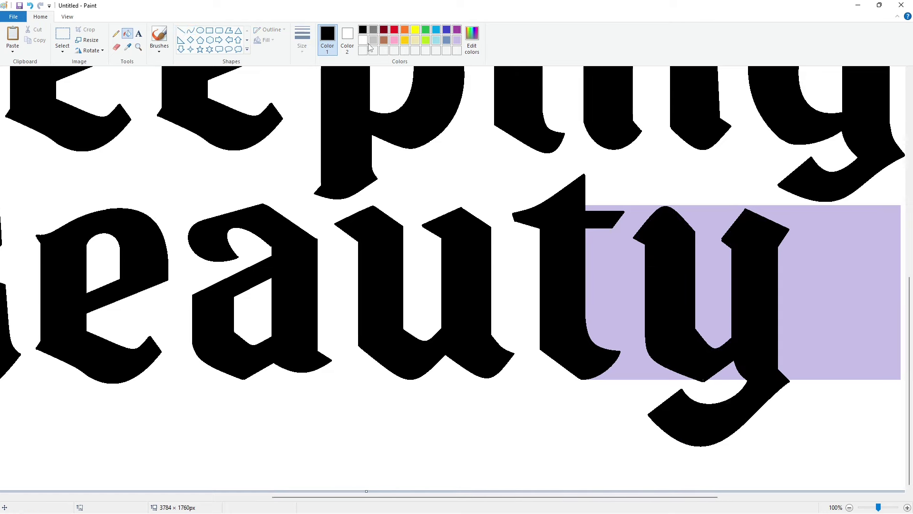
Replace the remaining lavender guide with white and touch up the gap above the y's tail with a white line about 44 px long
scroll(621, 484, right, 3)
click(116, 33)
click(302, 38)
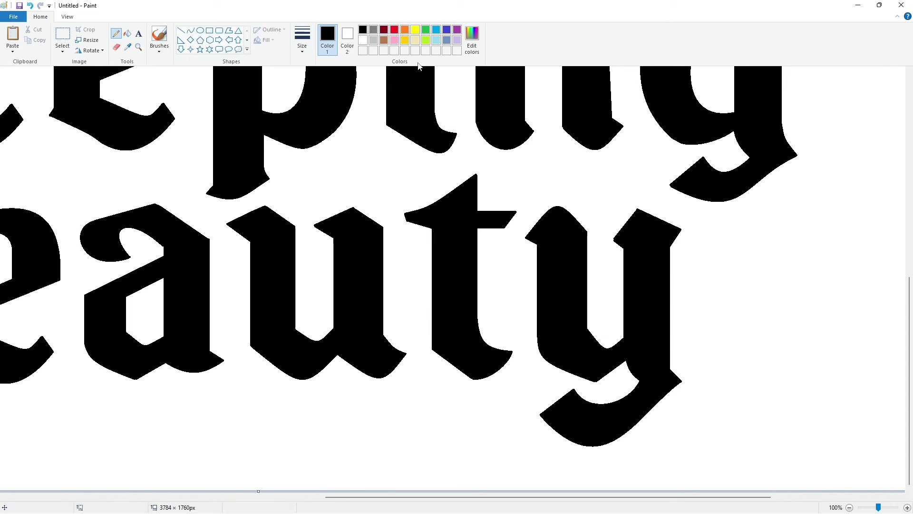
click(182, 30)
click(362, 40)
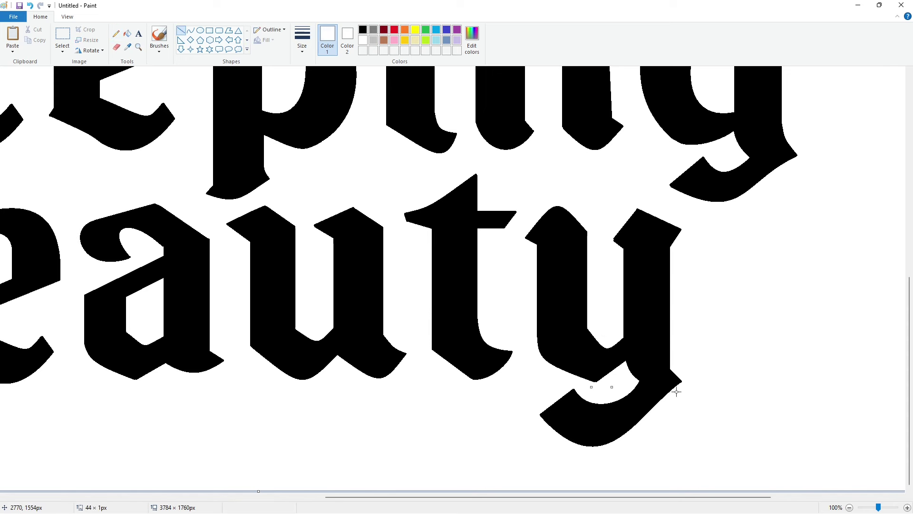
click(750, 293)
Erase the spare e in the canvas's upper left corner by filling it with white
click(850, 507)
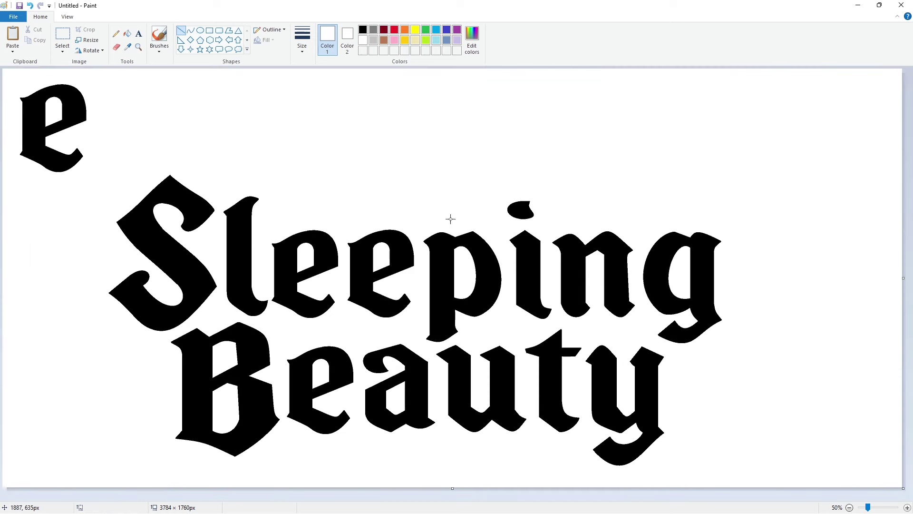
click(127, 34)
click(81, 98)
Select the whole two-line Sleeping Beauty lettering and copy it
click(62, 35)
drag(34, 113, 770, 490)
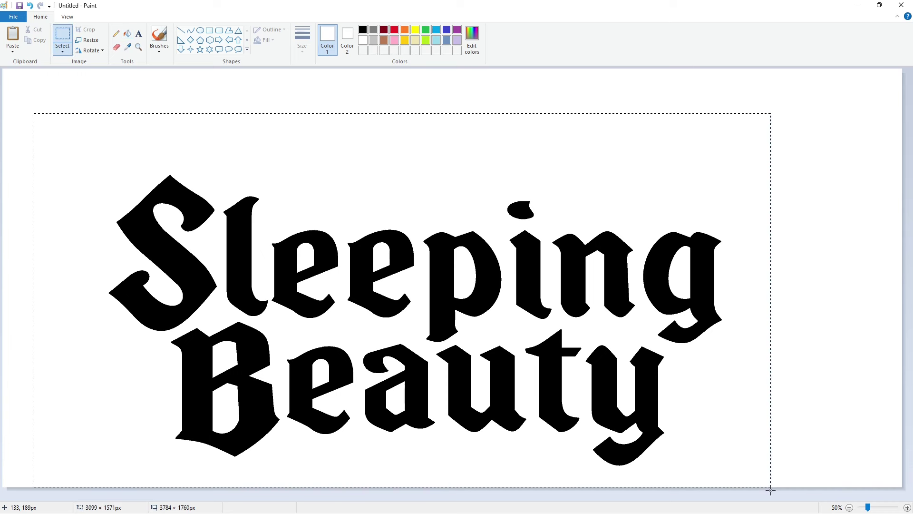
click(789, 394)
Fill all the letters of the word Sleeping, including the dot of the i, with purple
click(128, 33)
click(457, 29)
click(138, 223)
click(293, 260)
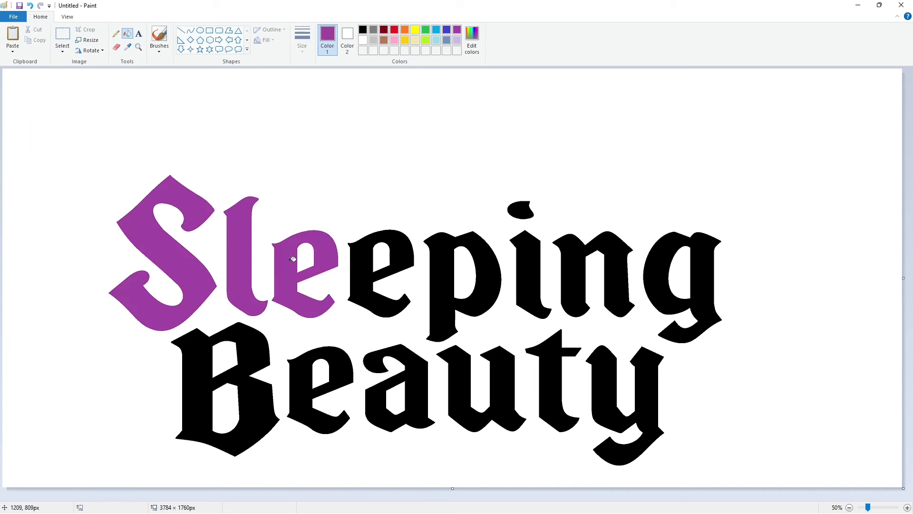
click(362, 281)
click(444, 279)
click(519, 210)
click(528, 281)
click(573, 276)
click(670, 329)
Fill the letters of the word Beauty with purple
click(416, 381)
click(342, 371)
click(257, 354)
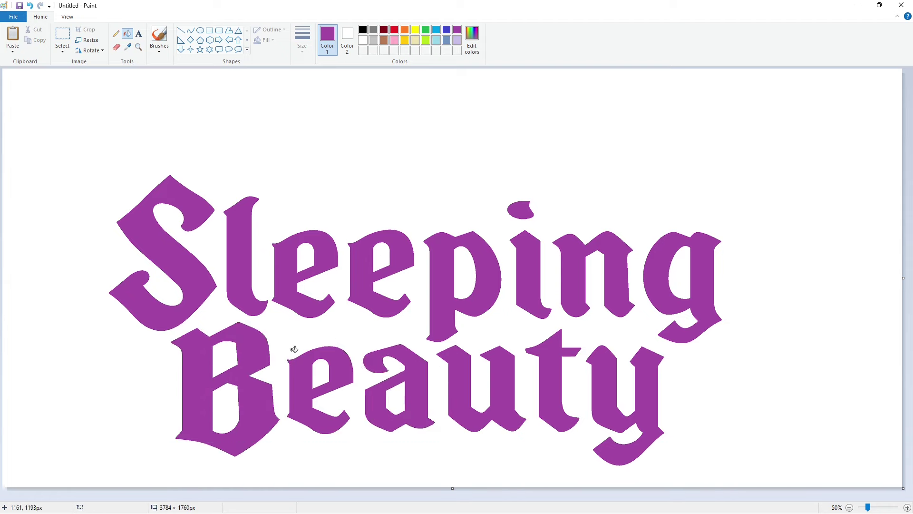
Paste the black lettering over the purple one, offset slightly up and to the left so the purple forms a drop shadow
key(ctrl+v)
drag(422, 309, 451, 350)
key(Right)
key(Right)
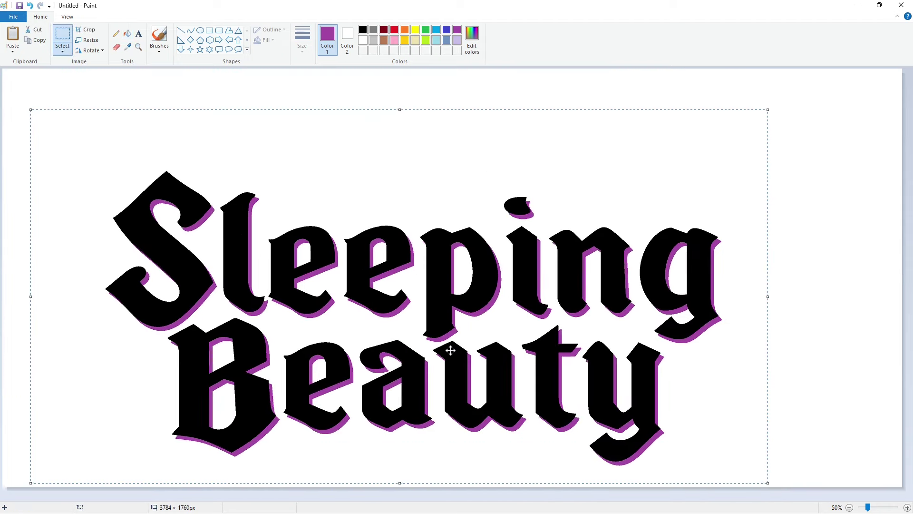
key(Left)
key(Left)
key(Left)
key(Left)
key(Left)
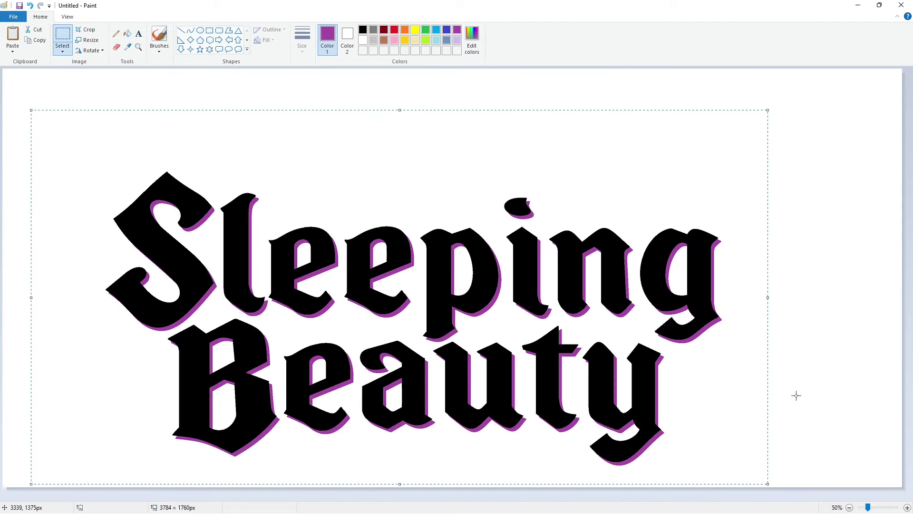
key(Down)
key(Down)
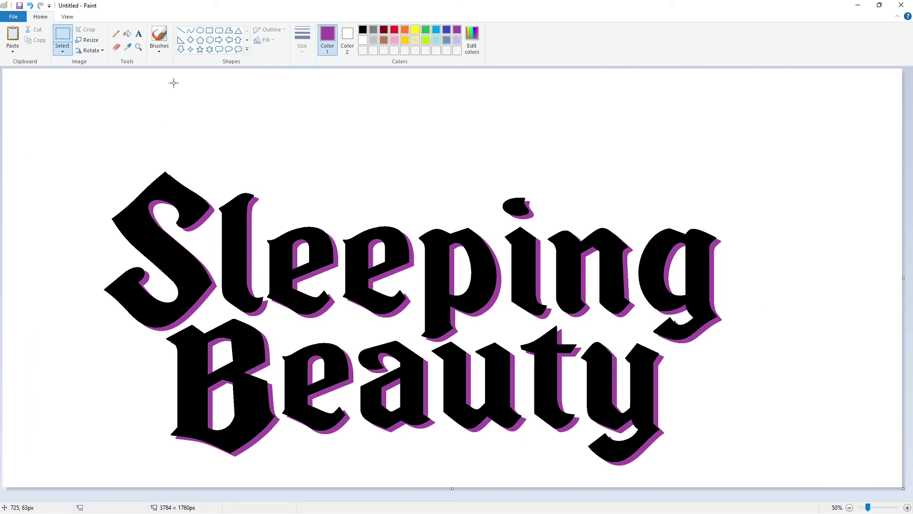
Add the black text "Walt Disney's" in the Waltograph font above the lettering and enlarge its text box up and to the left
click(138, 33)
click(363, 30)
click(287, 210)
text(Walt)
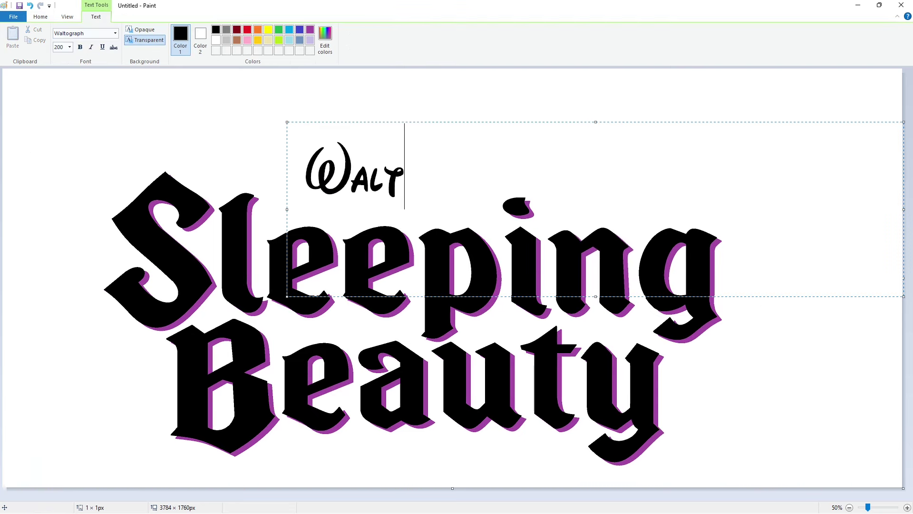
text( Disney's)
drag(287, 123, 198, 72)
Try font sizes 220 and 250 on the Walt Disney's text
key(ctrl+a)
click(69, 47)
text(220)
key(Return)
click(359, 144)
key(ctrl+a)
click(70, 47)
text(250)
key(Return)
Set the Walt Disney's text to font size 270 and place it on the canvas
key(ctrl+a)
click(70, 47)
text(270)
key(Return)
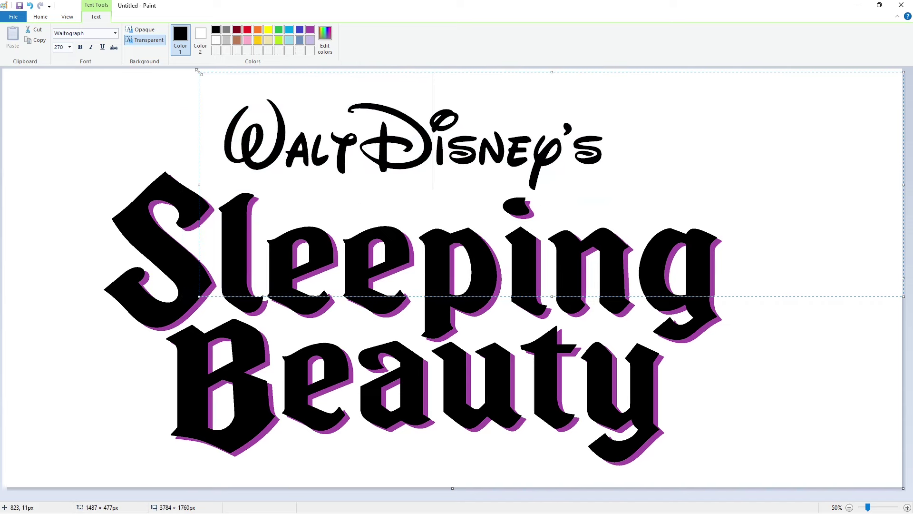
click(102, 124)
Recolour the purple shadow areas of the S in Sleeping with bright blue
click(905, 508)
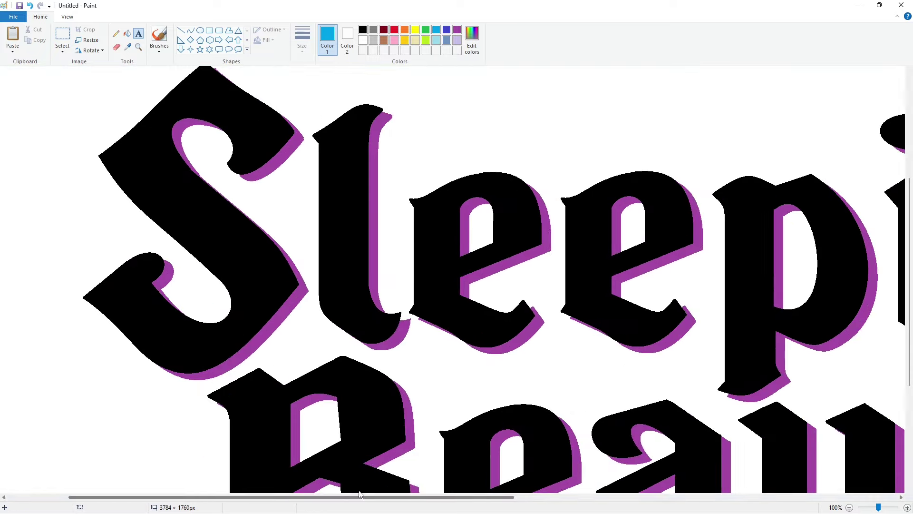
scroll(167, 107, up, 3)
click(127, 33)
click(274, 266)
click(178, 236)
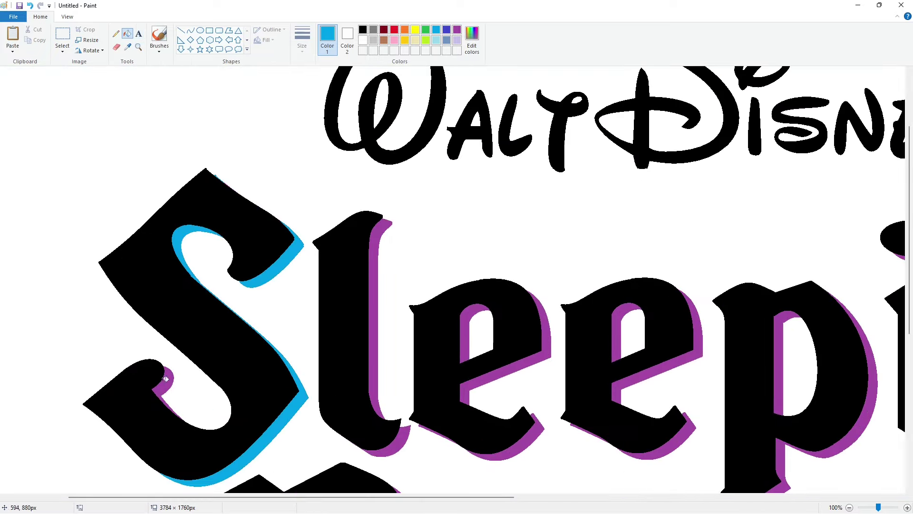
click(166, 378)
Fill the purple shadows of the l and the first e in Sleeping with bright blue
scroll(333, 271, down, 2)
click(374, 240)
click(400, 333)
click(421, 319)
click(467, 286)
click(466, 249)
click(518, 337)
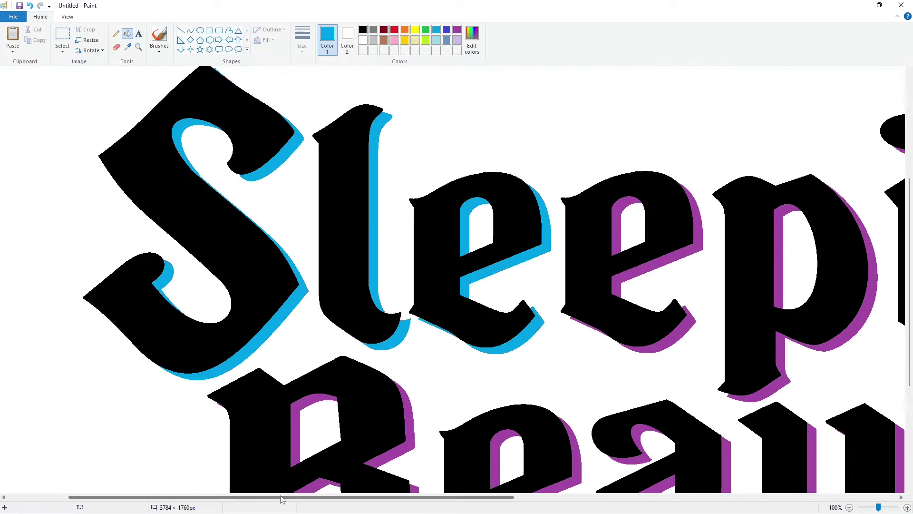
Fill the purple shadows of the second e and the p in Sleeping with bright blue
scroll(518, 337, right, 5)
click(360, 243)
click(316, 316)
click(426, 328)
click(517, 284)
click(525, 396)
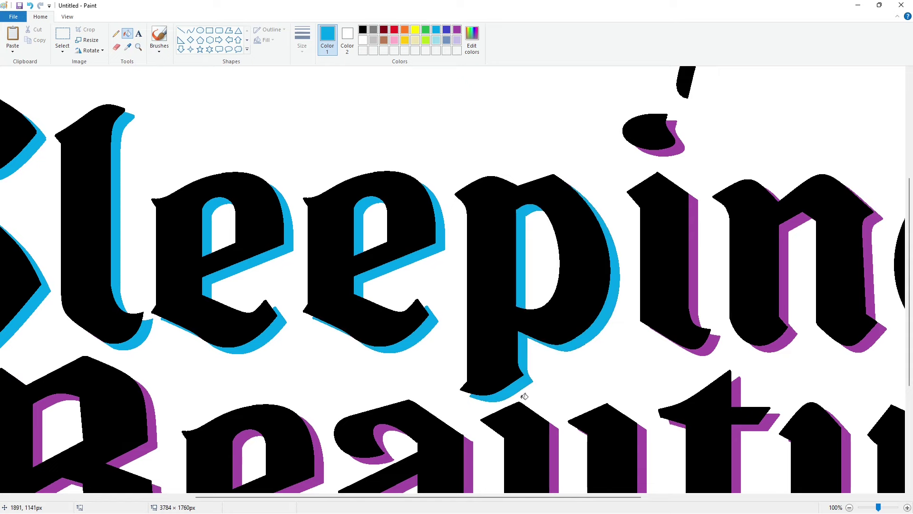
Fill the purple shadows of the i, its dot and the n in Sleeping with bright blue
scroll(426, 259, right, 7)
click(315, 143)
click(335, 262)
click(354, 342)
click(420, 236)
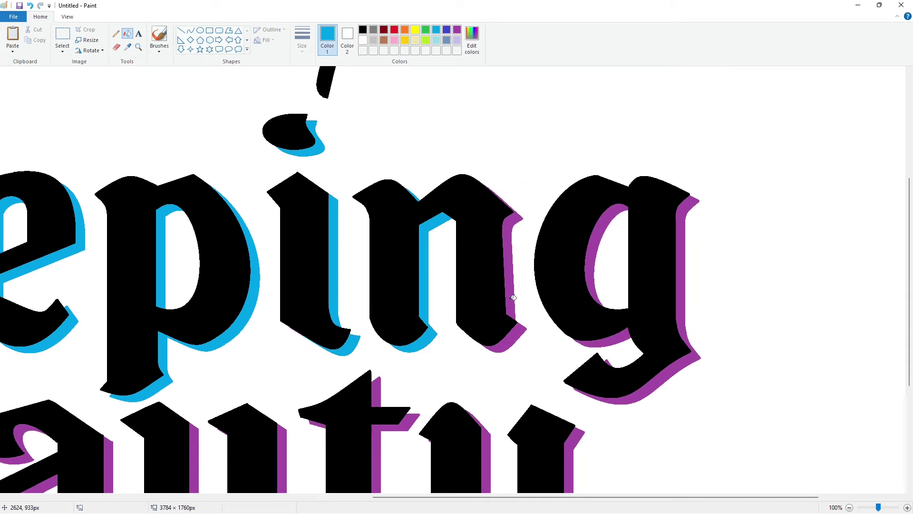
click(514, 297)
click(512, 334)
Fill the purple shadow areas of the g in Sleeping with bright blue
click(588, 258)
click(681, 246)
click(626, 333)
Fill the purple shadow areas of the y in Beauty, including the small gap above its tail, with bright blue
scroll(631, 358, down, 5)
click(572, 363)
click(506, 366)
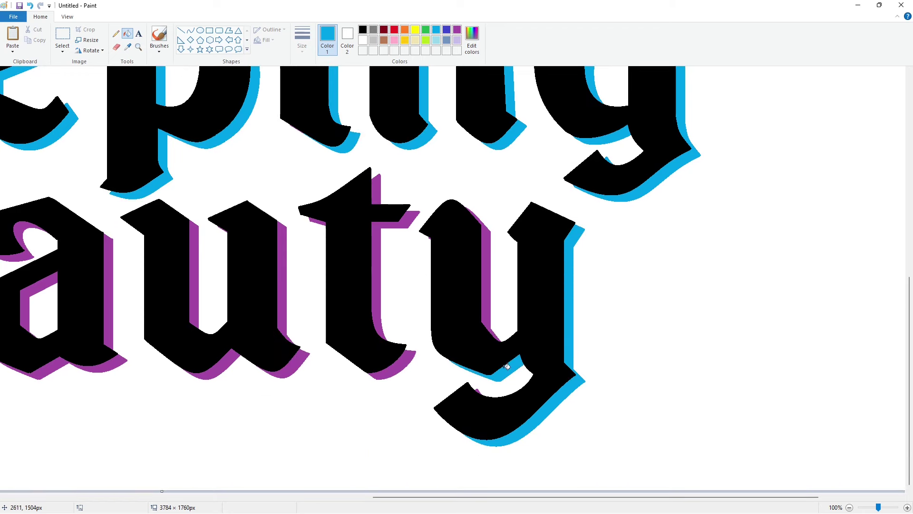
click(480, 389)
click(488, 320)
Fill the purple shadows of the t and the u in Beauty with bright blue
click(376, 250)
click(376, 191)
click(399, 365)
click(319, 221)
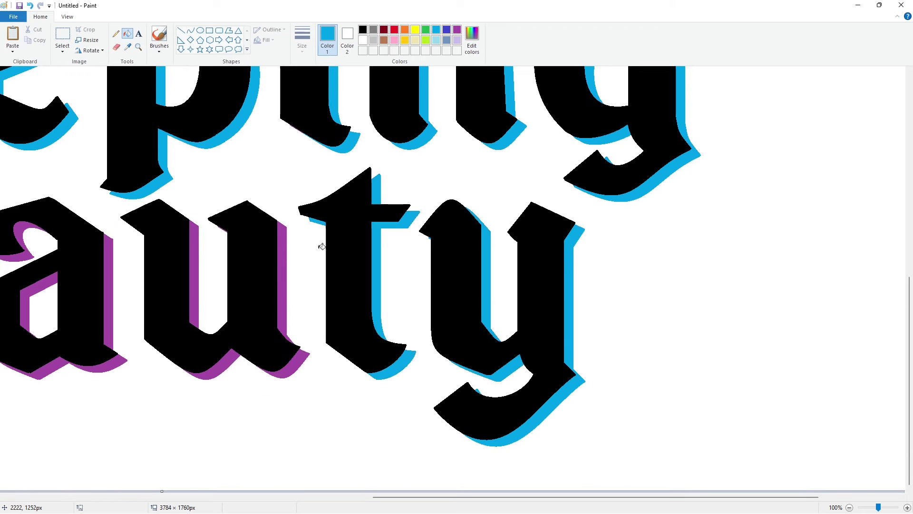
click(282, 282)
click(288, 370)
click(215, 372)
click(194, 291)
Fill the purple shadows of the a and the e in Beauty with bright blue
scroll(442, 228, left, 5)
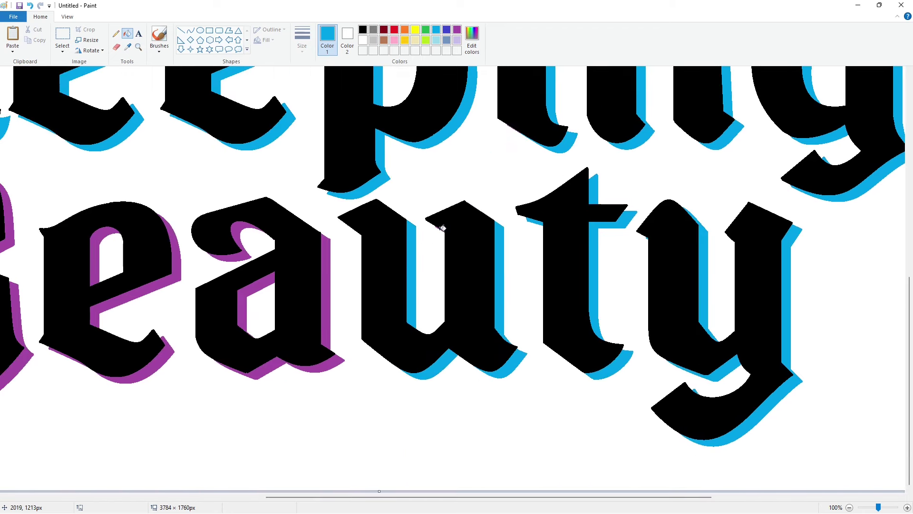
click(330, 305)
click(281, 366)
click(247, 317)
click(237, 229)
scroll(355, 421, left, 6)
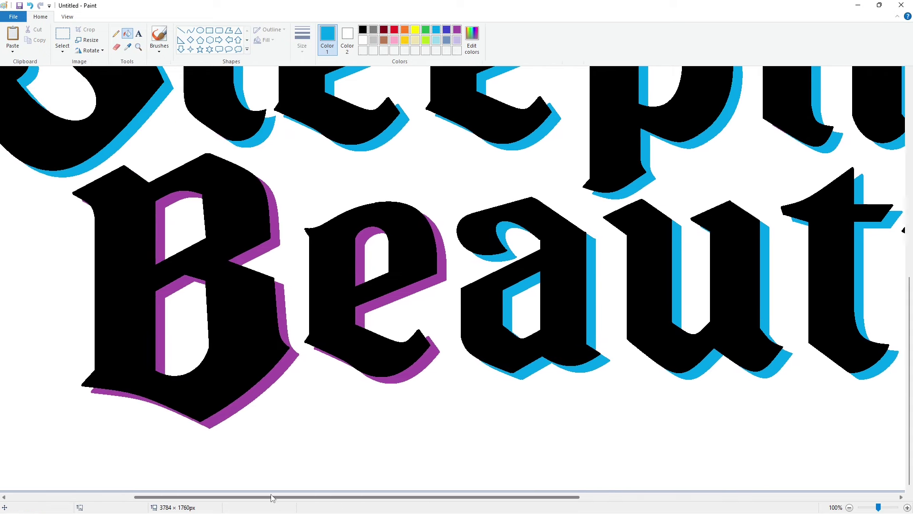
click(367, 273)
click(431, 352)
click(328, 352)
Fill the purple shadow areas of the B in Beauty with bright blue
click(286, 329)
click(163, 331)
click(164, 240)
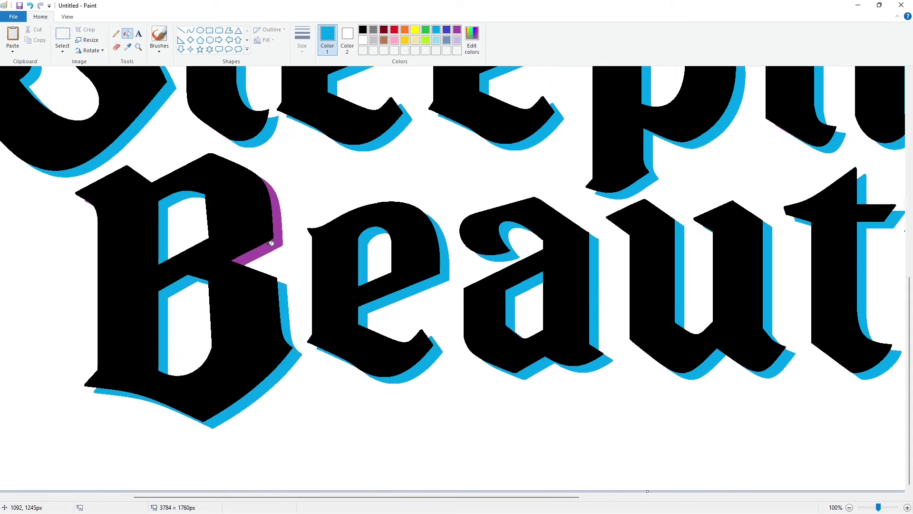
click(250, 256)
scroll(220, 271, left, 3)
click(193, 201)
Fill the black faces of all the letters in Sleeping, including the dot of the i, with gold
scroll(195, 199, up, 5)
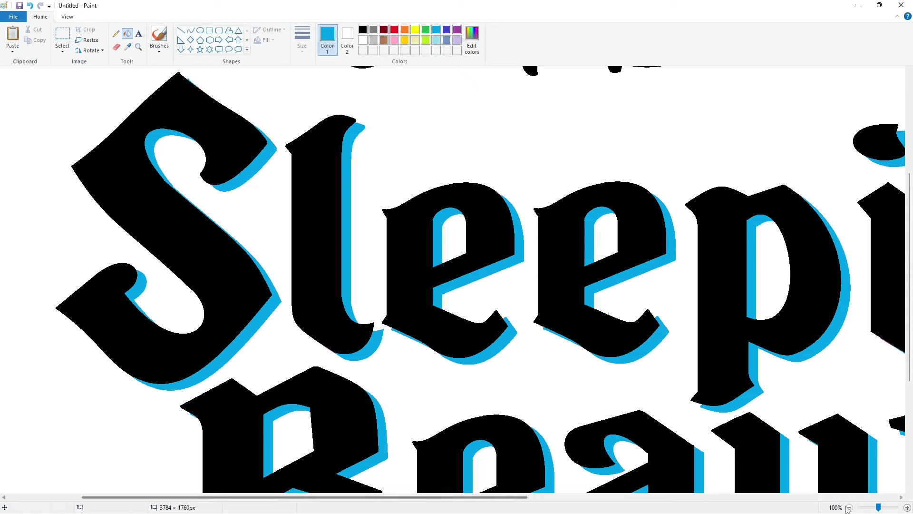
click(849, 507)
click(405, 41)
click(184, 206)
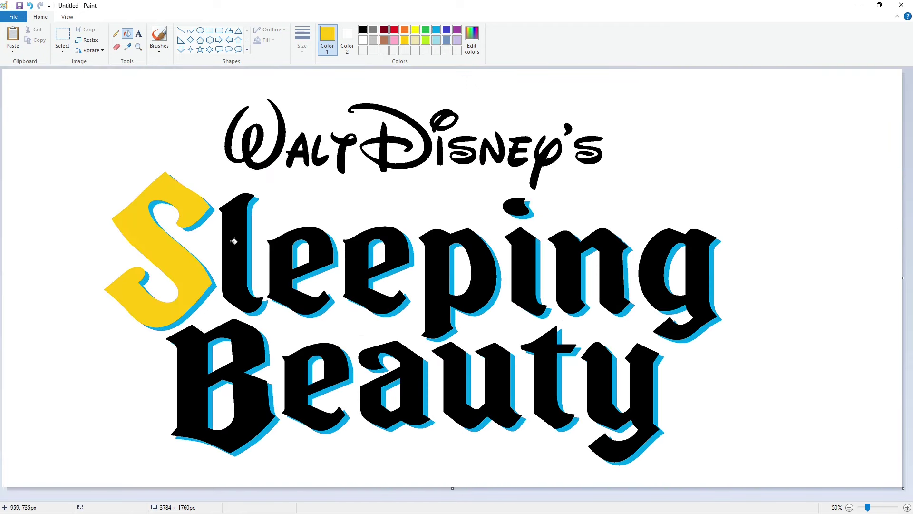
click(233, 240)
click(279, 261)
click(354, 266)
click(431, 271)
click(516, 270)
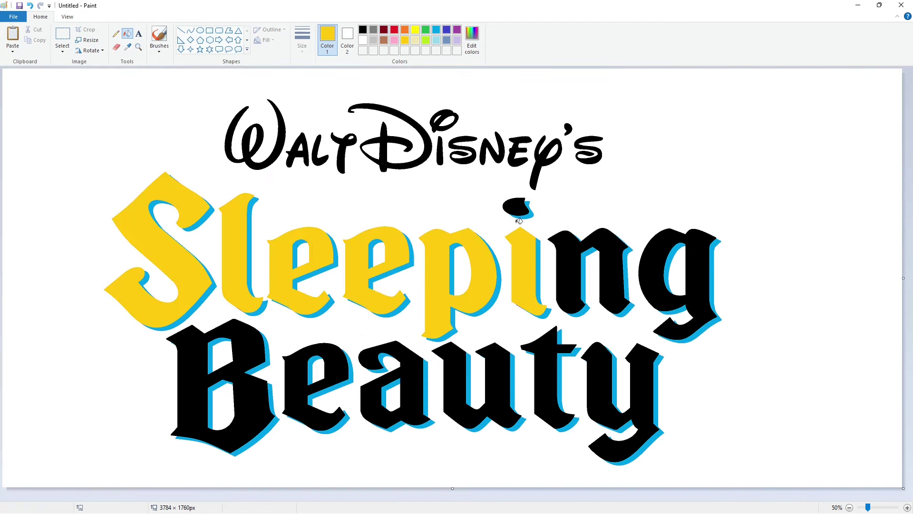
click(520, 205)
click(584, 266)
click(656, 274)
Fill the black faces of the letters in Beauty with gold
click(261, 357)
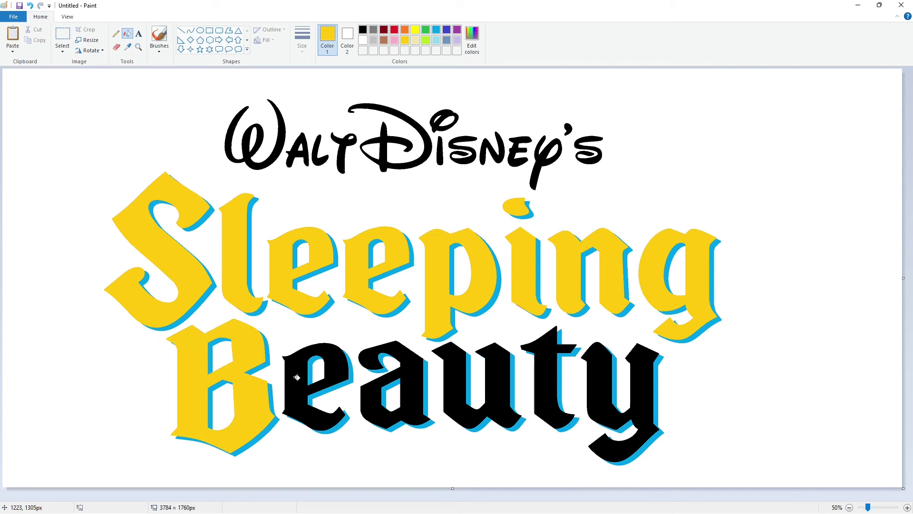
click(297, 390)
click(404, 395)
click(455, 396)
click(548, 388)
click(608, 388)
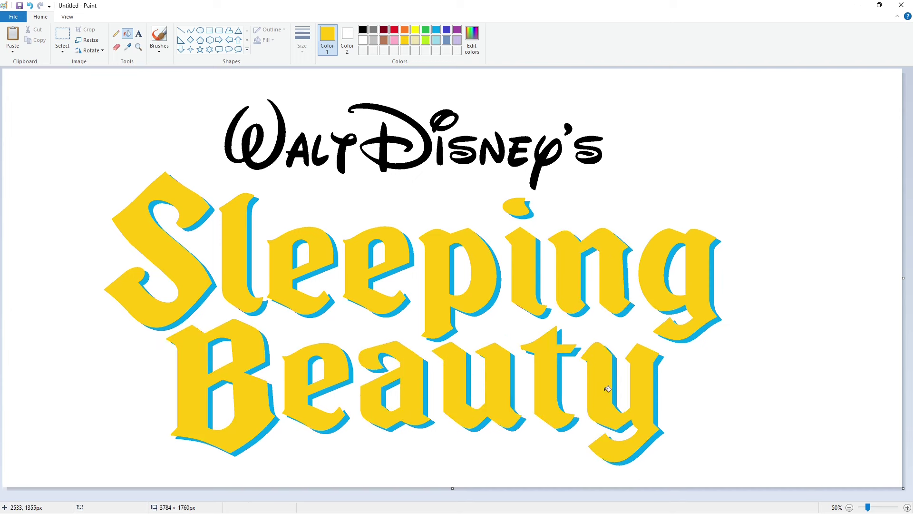